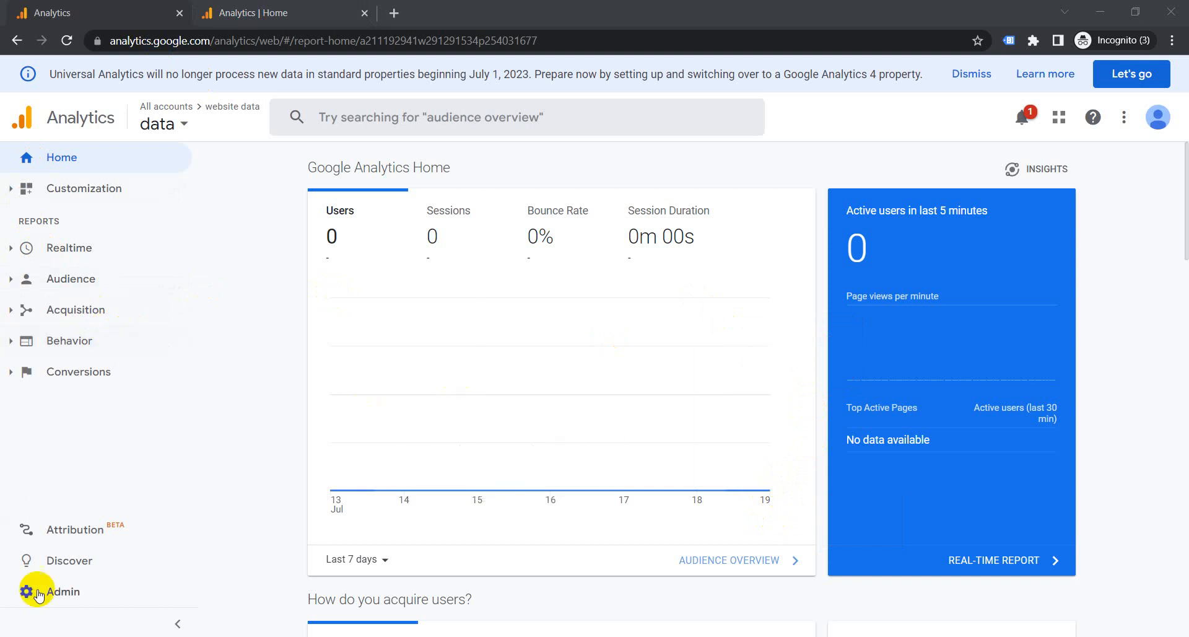
Add a new account-level filter named "Exclude Internal traffic" from the account's list of all filters in the admin settings.
{"action": "left_click", "coordinate": [64, 590]}
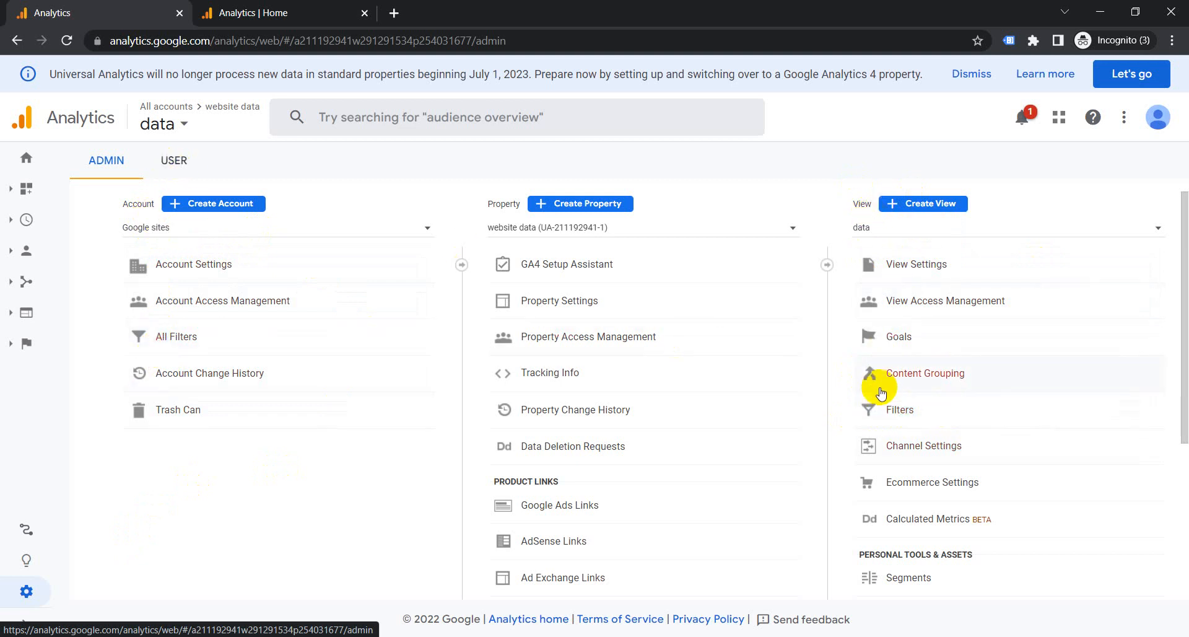
{"action": "left_click", "coordinate": [219, 336]}
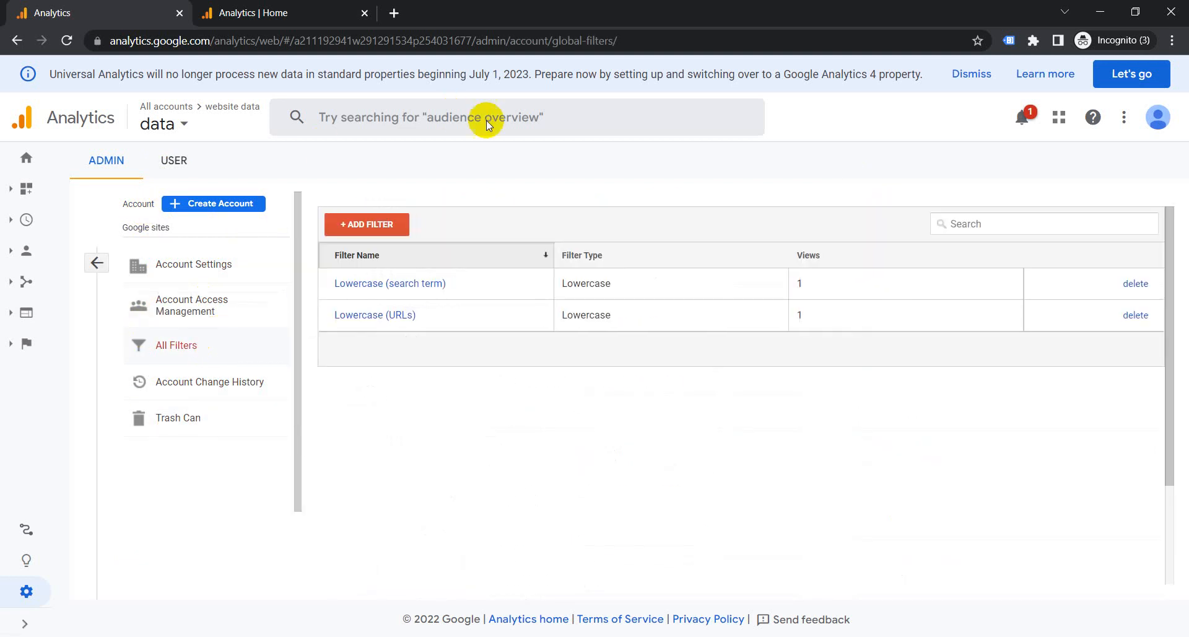
{"action": "left_click", "coordinate": [364, 223]}
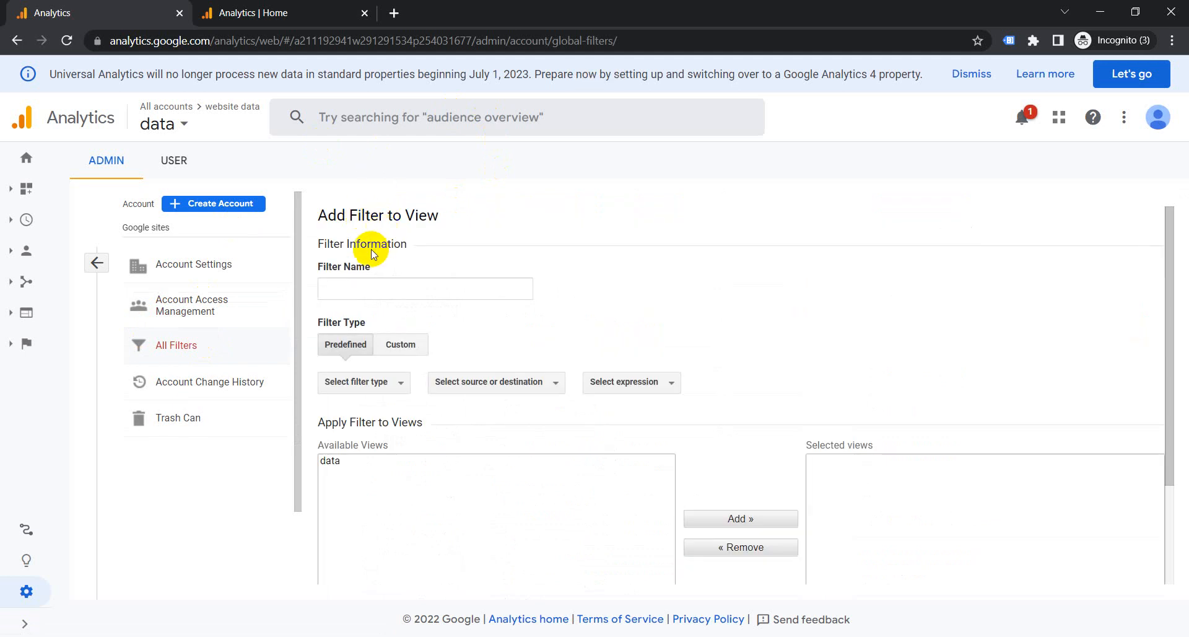
{"action": "left_click", "coordinate": [361, 287]}
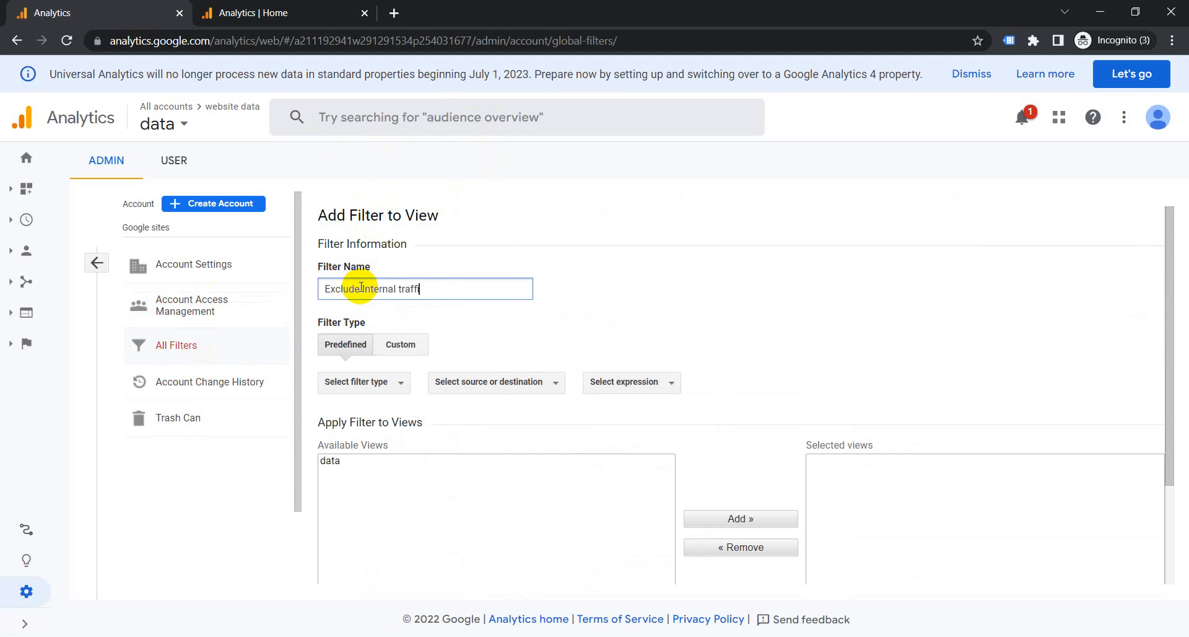
Set the predefined filter to exclude traffic from the IP addresses that are equal to 192.168.1.1.
{"action": "scroll", "coordinate": [709, 299], "scroll_direction": "down", "scroll_amount": 2}
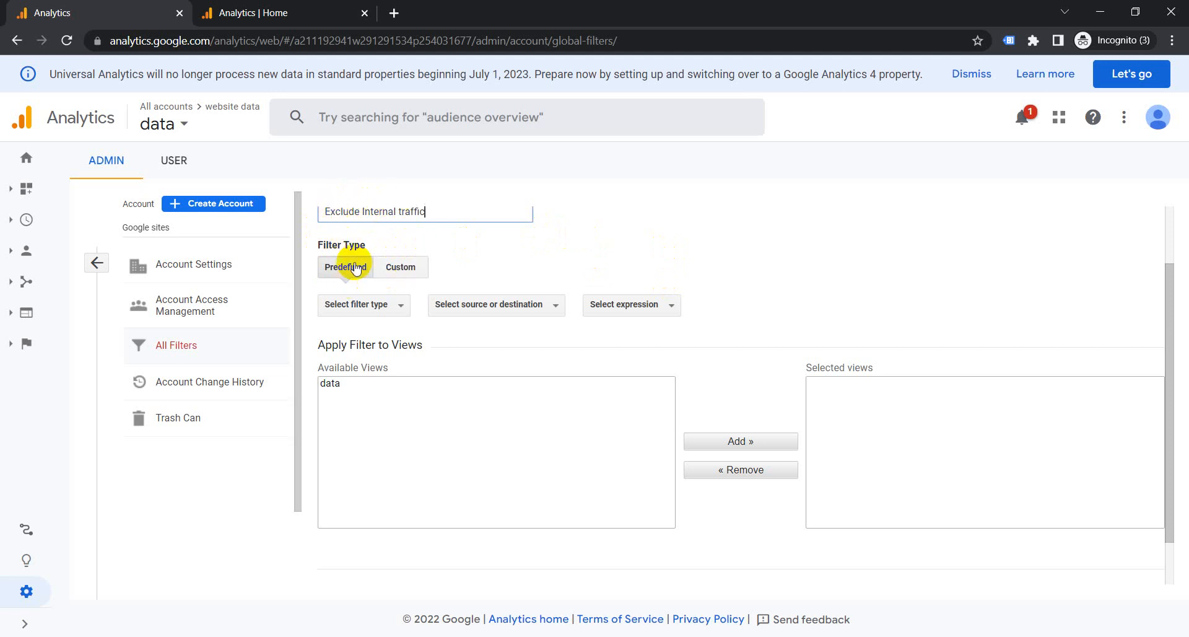
{"action": "left_click", "coordinate": [338, 309]}
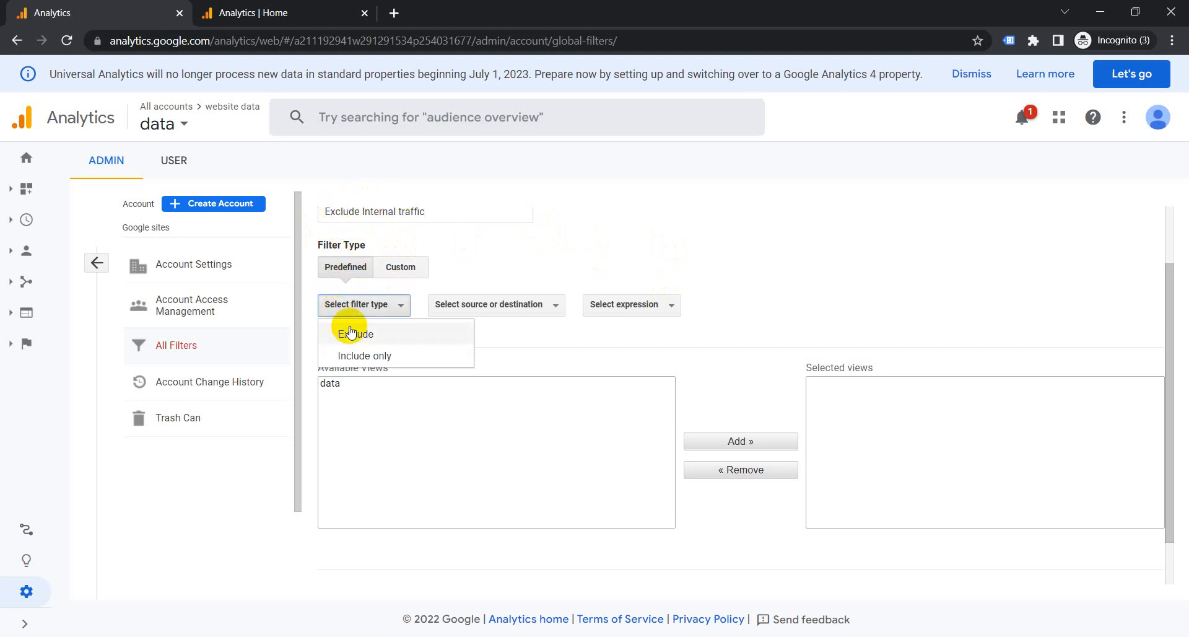
{"action": "left_click", "coordinate": [351, 332]}
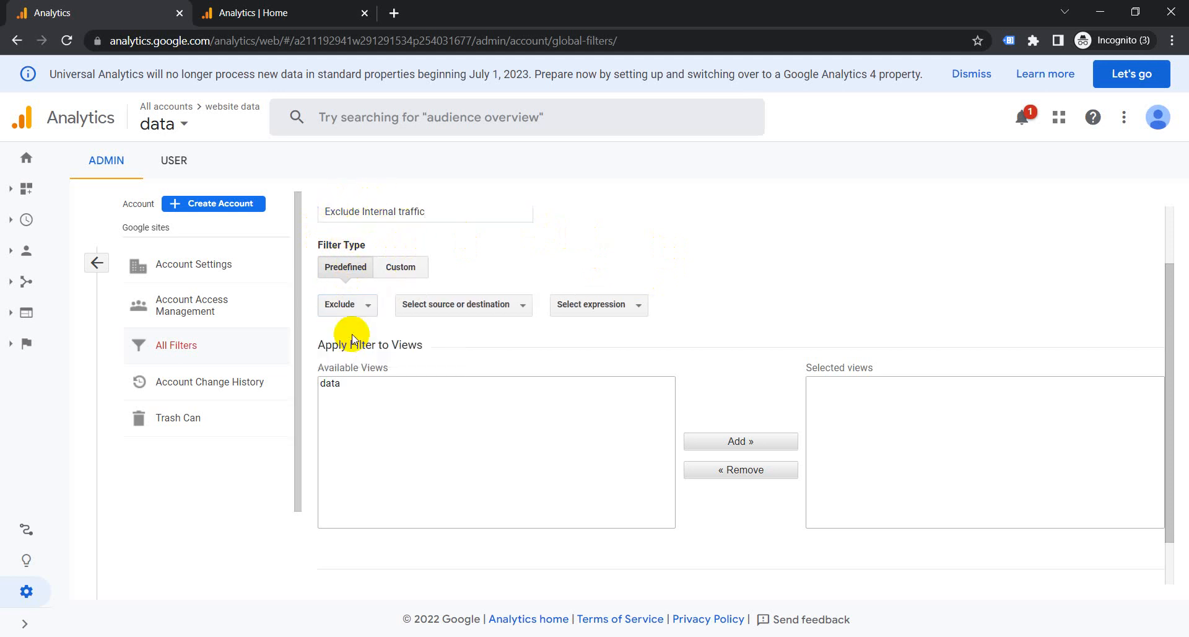
{"action": "left_click", "coordinate": [505, 313]}
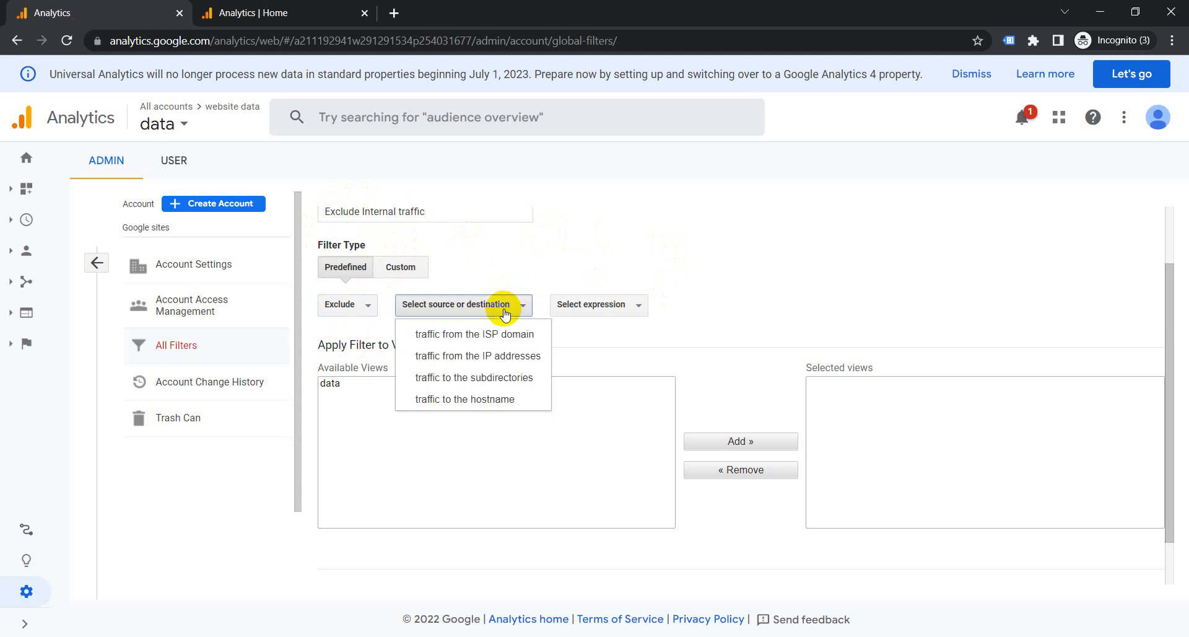
{"action": "left_click", "coordinate": [536, 357]}
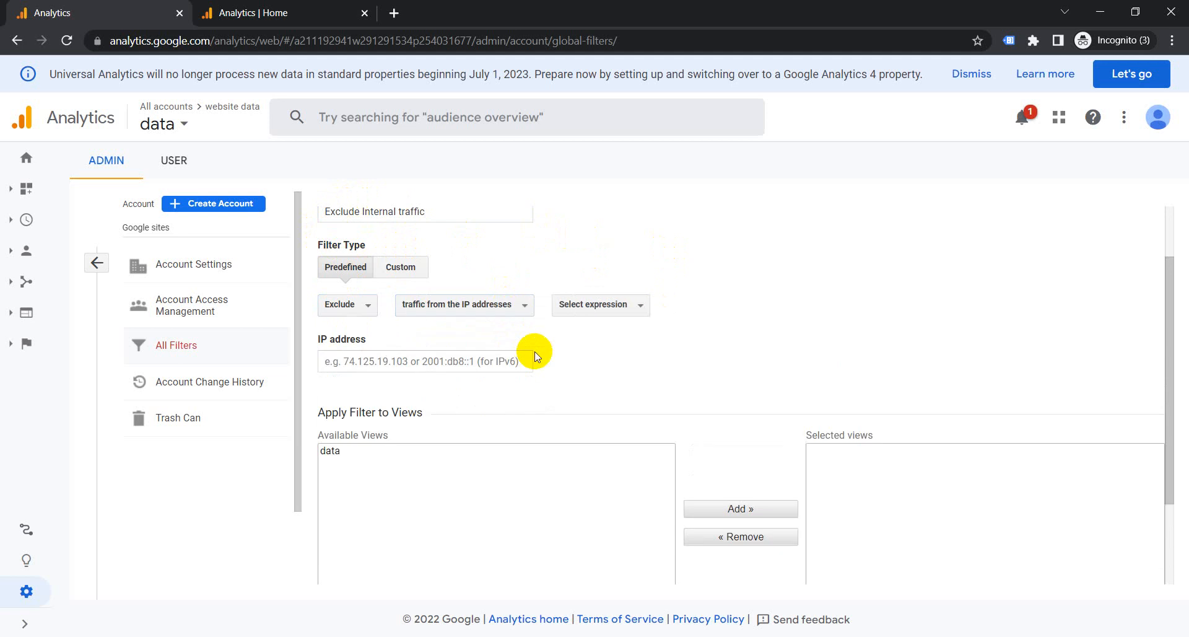
{"action": "left_click", "coordinate": [616, 309]}
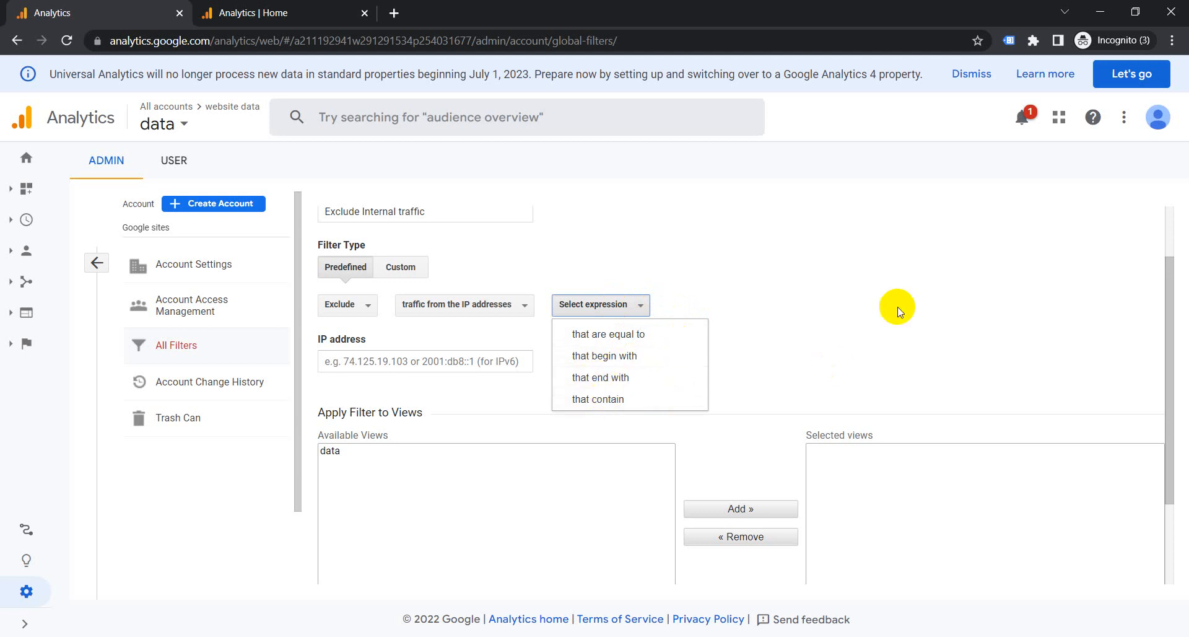
{"action": "left_click", "coordinate": [662, 335]}
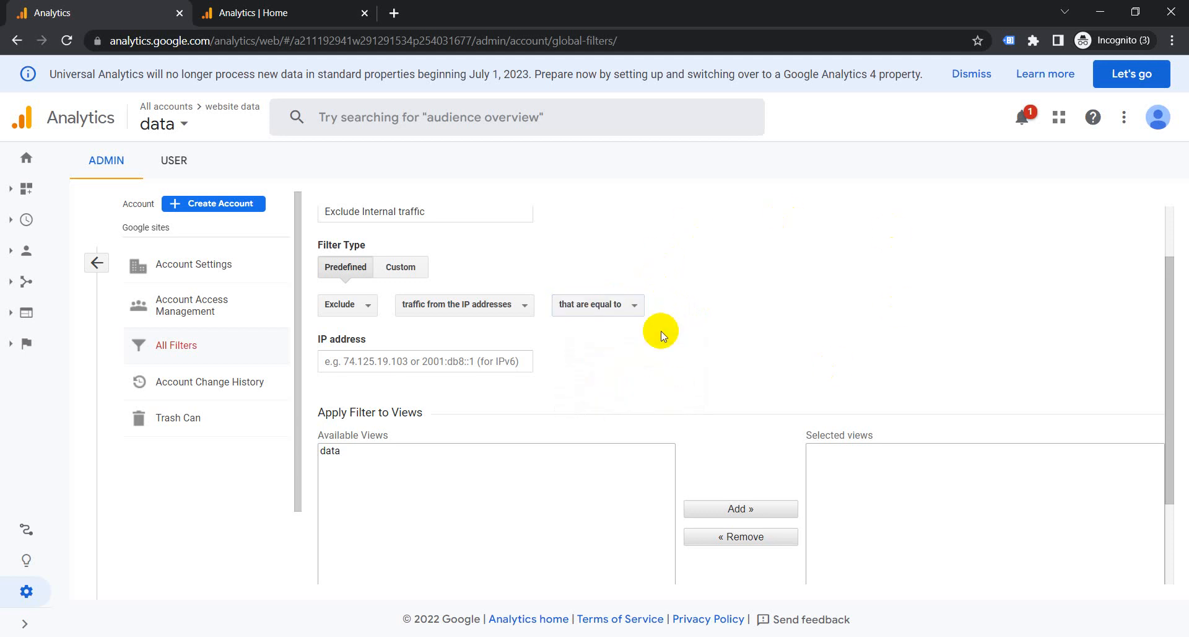
{"action": "left_click", "coordinate": [453, 357]}
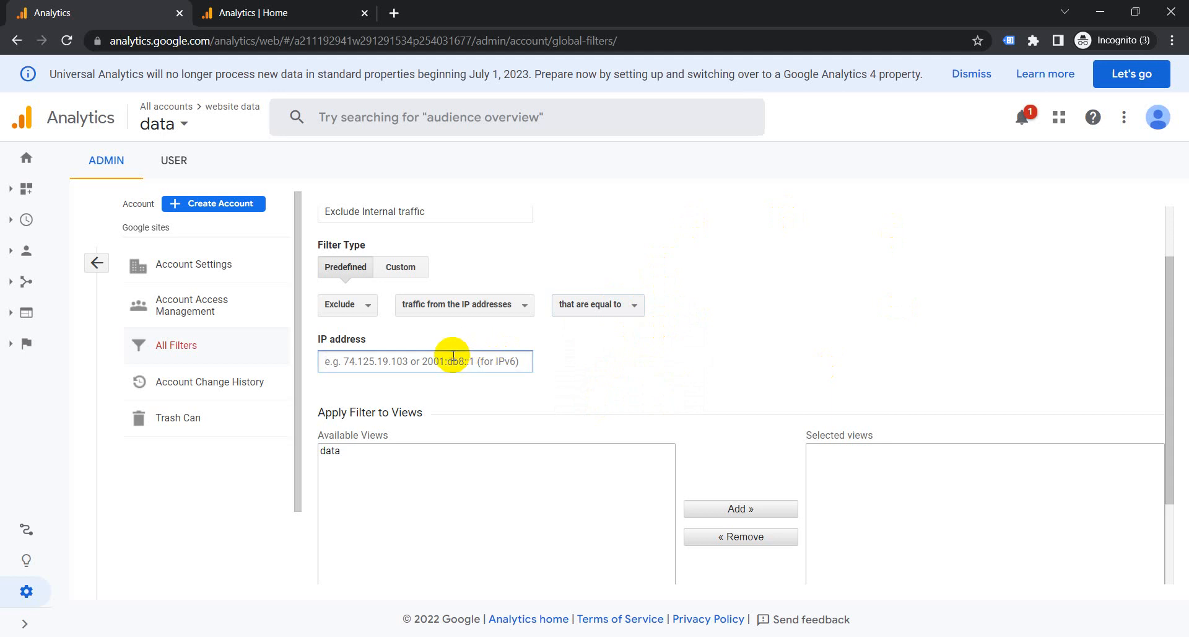
{"action": "type", "text": "192.168.1.1"}
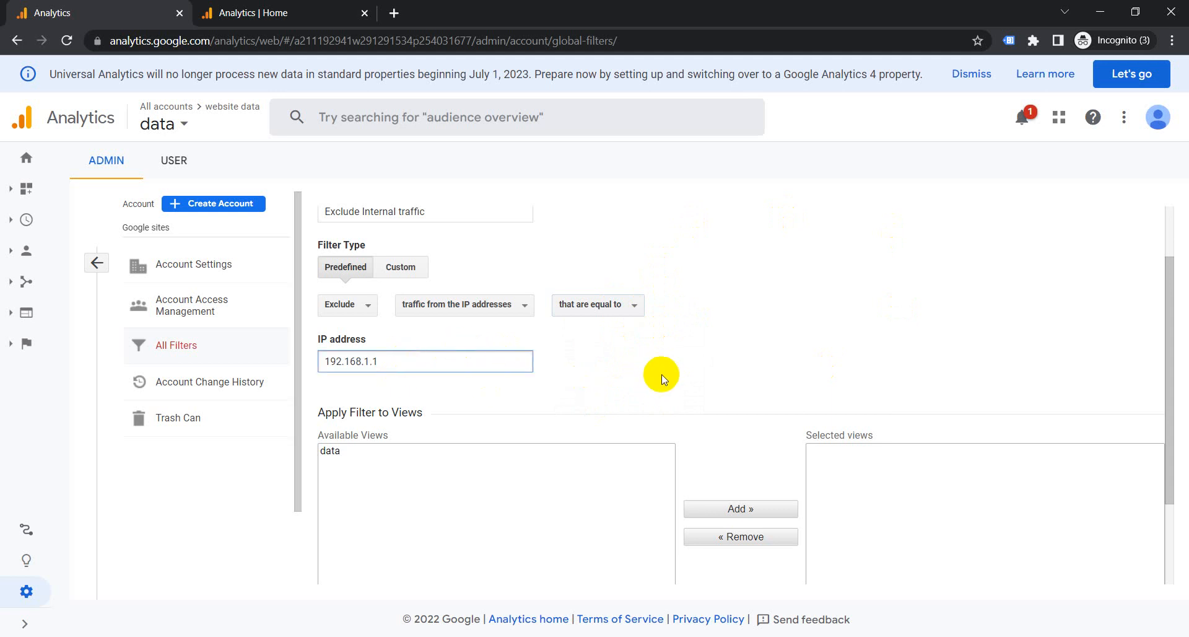
Apply the filter to the "data" view and save it.
{"action": "scroll", "coordinate": [672, 374], "scroll_direction": "down", "scroll_amount": 1}
{"action": "scroll", "coordinate": [677, 371], "scroll_direction": "down", "scroll_amount": 1}
{"action": "scroll", "coordinate": [599, 358], "scroll_direction": "up", "scroll_amount": 2}
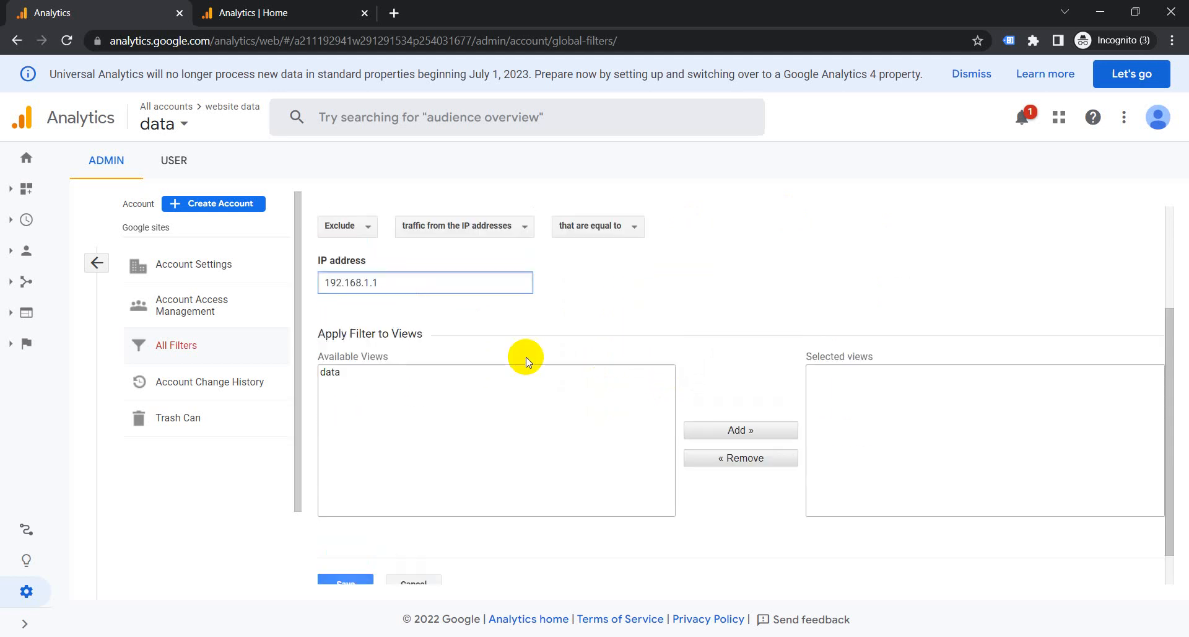
{"action": "scroll", "coordinate": [406, 324], "scroll_direction": "down", "scroll_amount": 2}
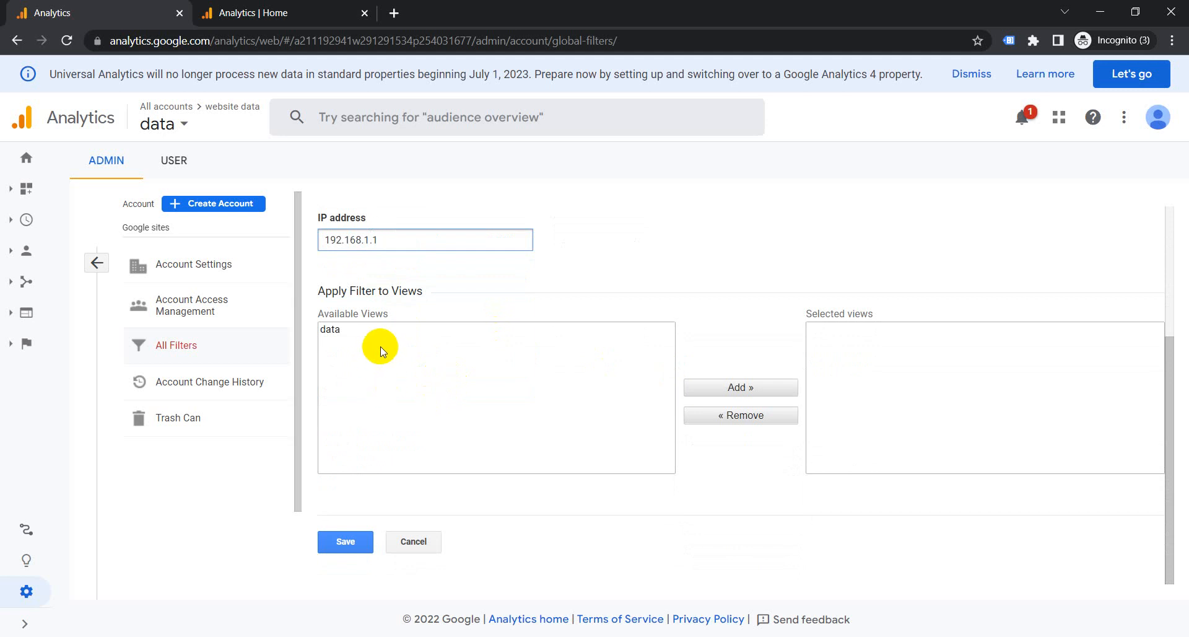
{"action": "left_click", "coordinate": [338, 334]}
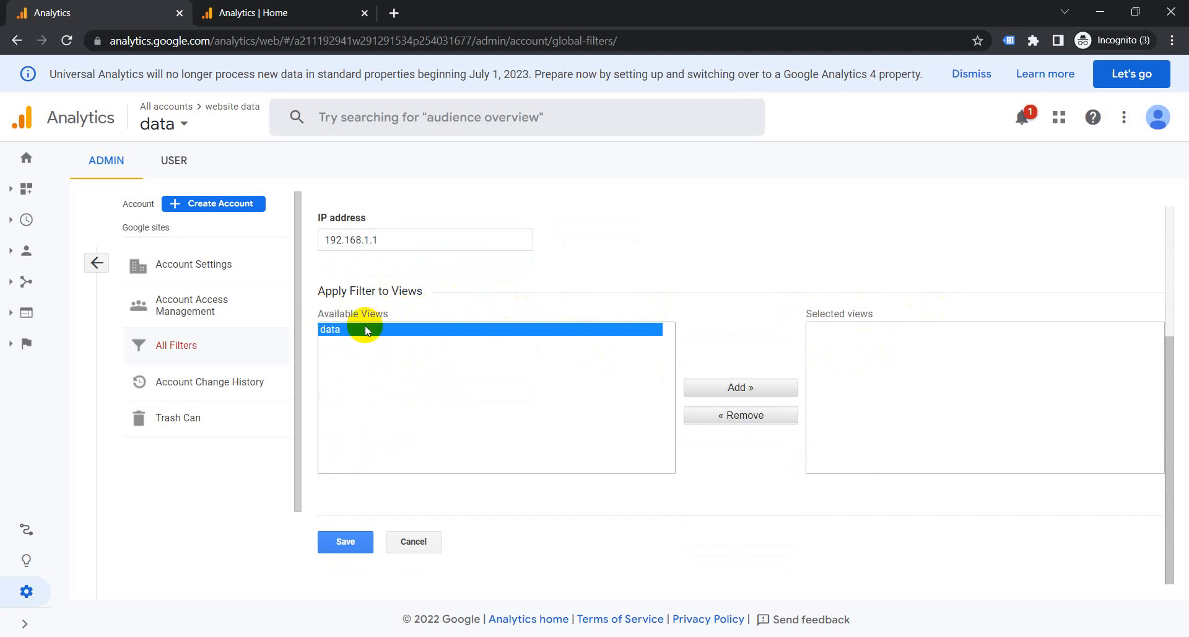
{"action": "left_click", "coordinate": [752, 385]}
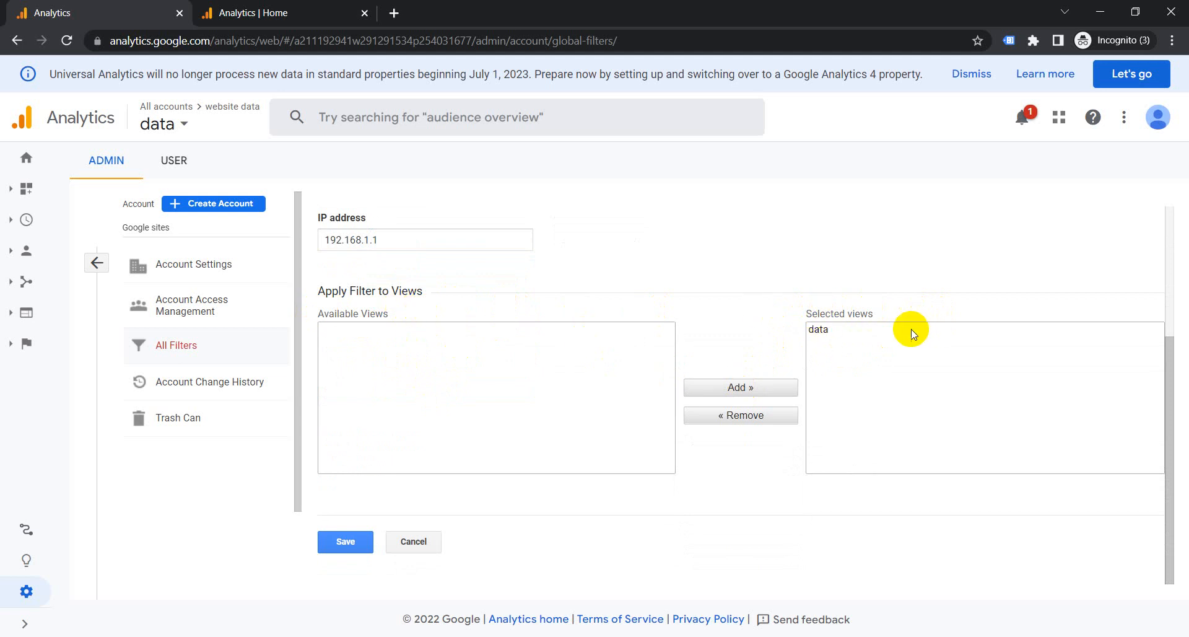
{"action": "scroll", "coordinate": [478, 393], "scroll_direction": "up", "scroll_amount": 3}
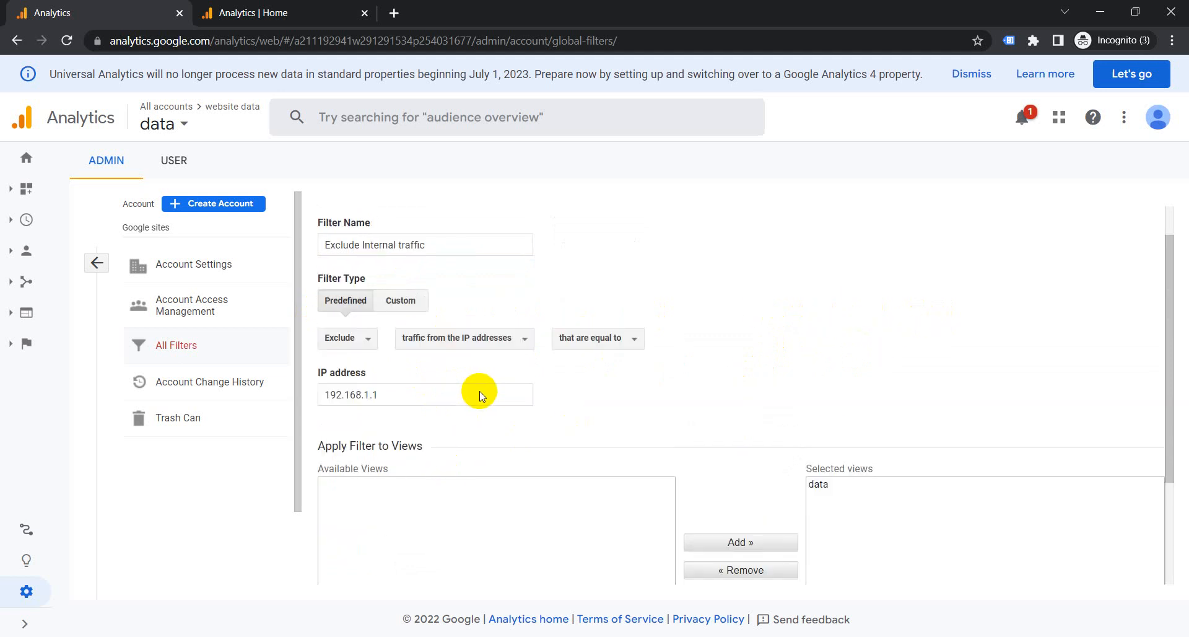
{"action": "scroll", "coordinate": [427, 421], "scroll_direction": "down", "scroll_amount": 3}
{"action": "left_click", "coordinate": [342, 547]}
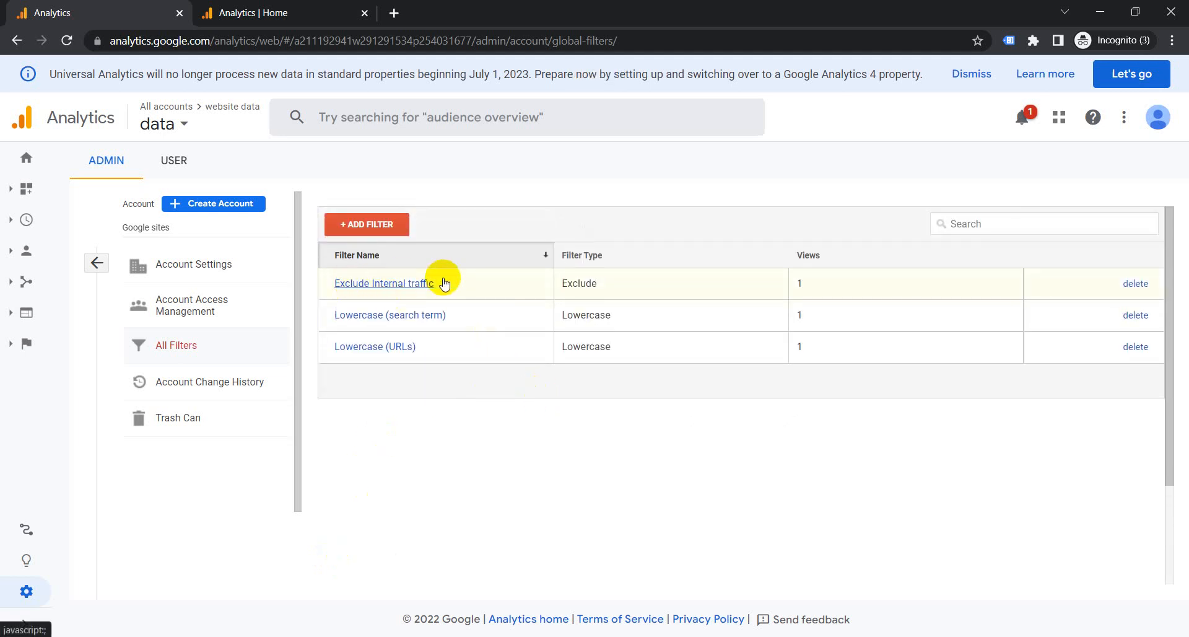
Open the Exclude Internal traffic filter for editing from the filter list of the "data" view.
{"action": "left_click", "coordinate": [97, 264]}
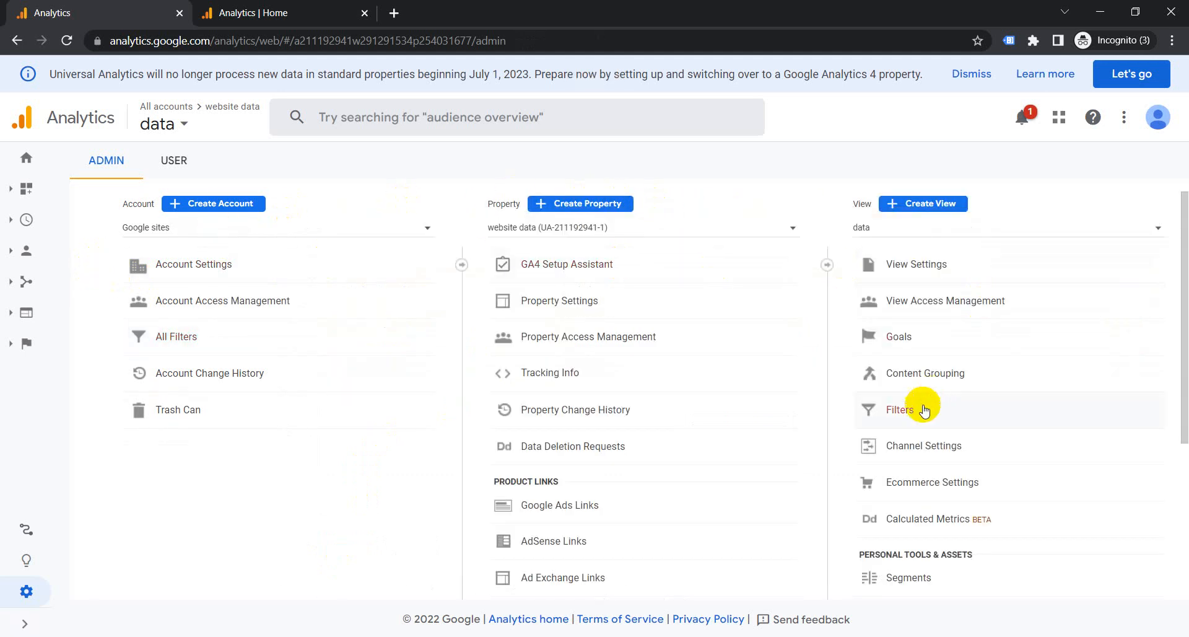
{"action": "left_click", "coordinate": [923, 410]}
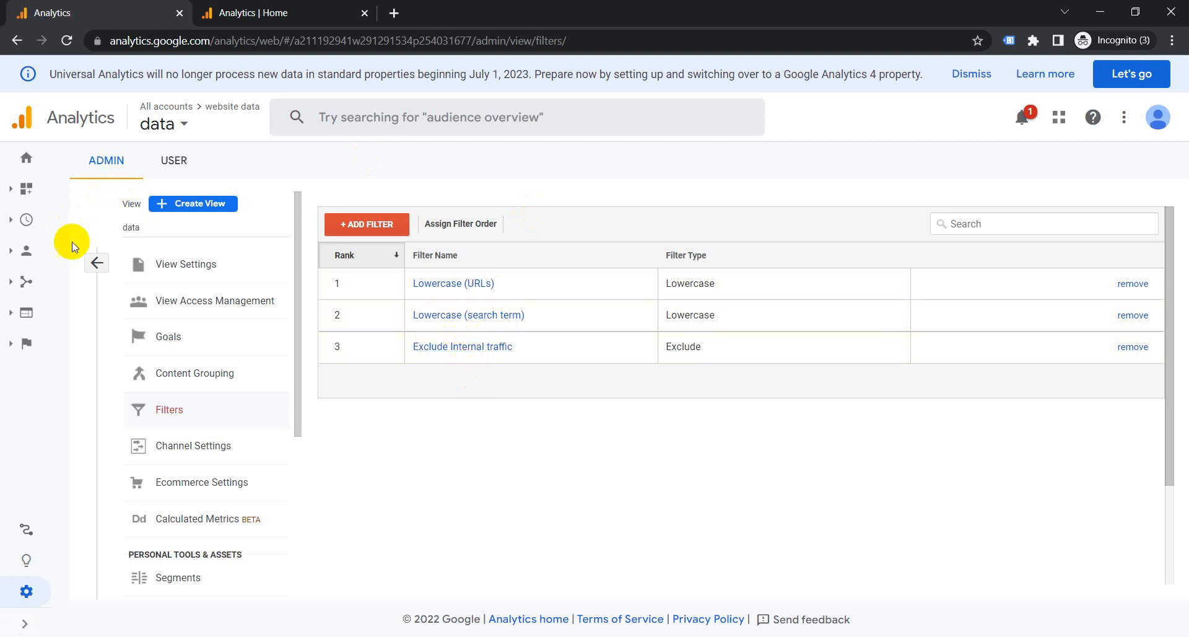
{"action": "left_click", "coordinate": [445, 349]}
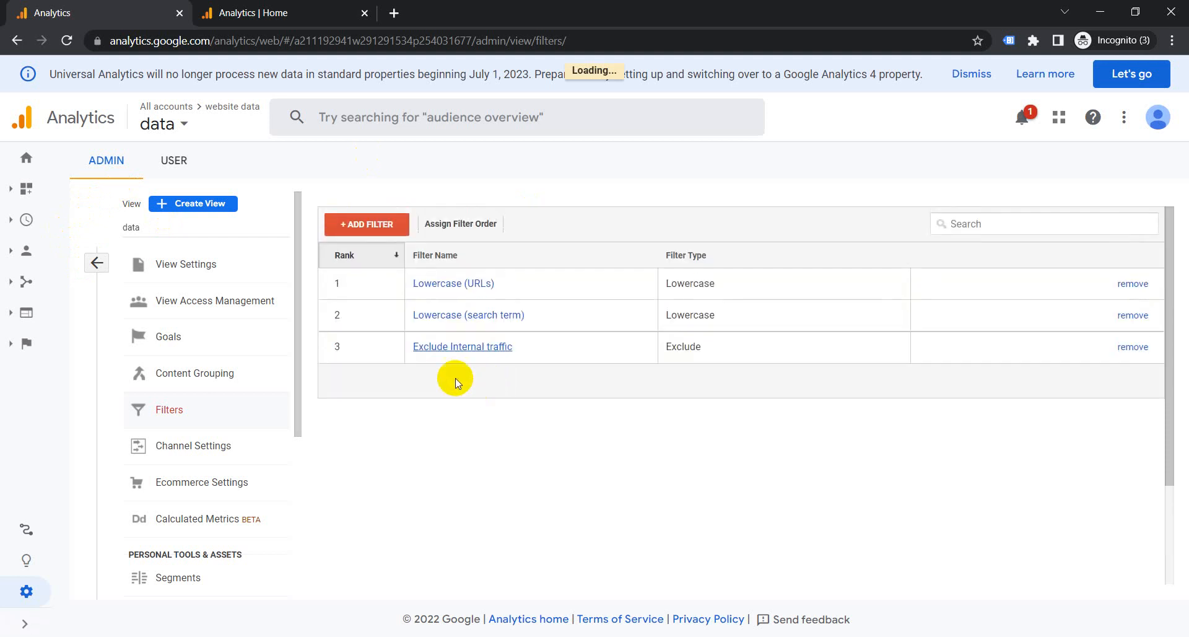
{"action": "scroll", "coordinate": [438, 372], "scroll_direction": "down", "scroll_amount": 3}
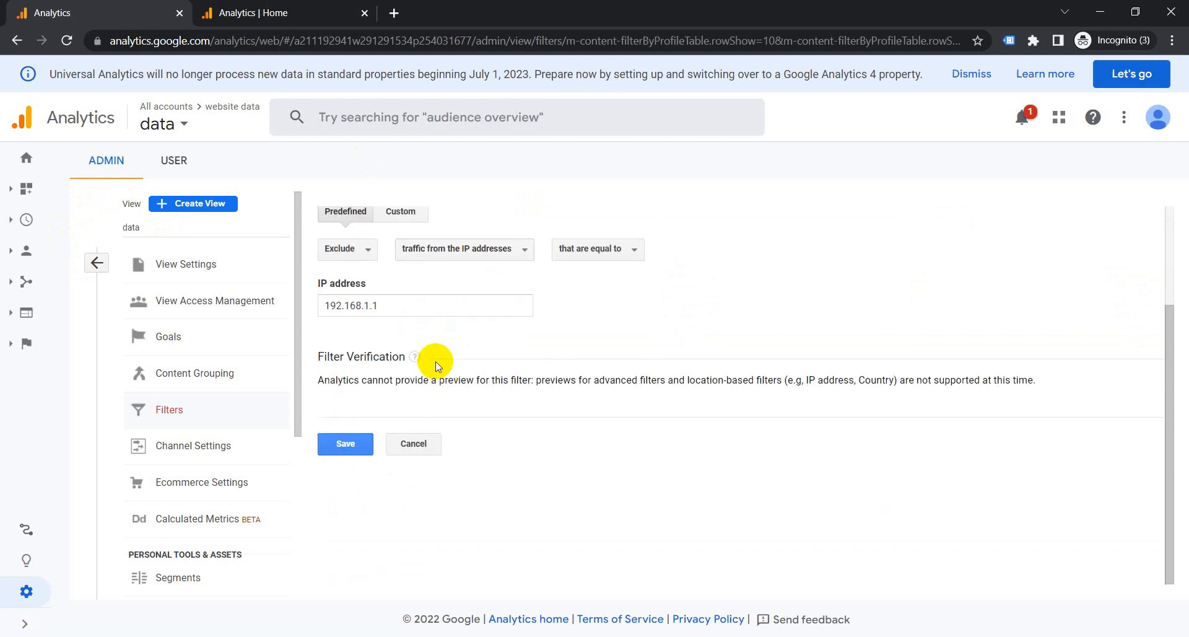
{"action": "scroll", "coordinate": [436, 365], "scroll_direction": "up", "scroll_amount": 1}
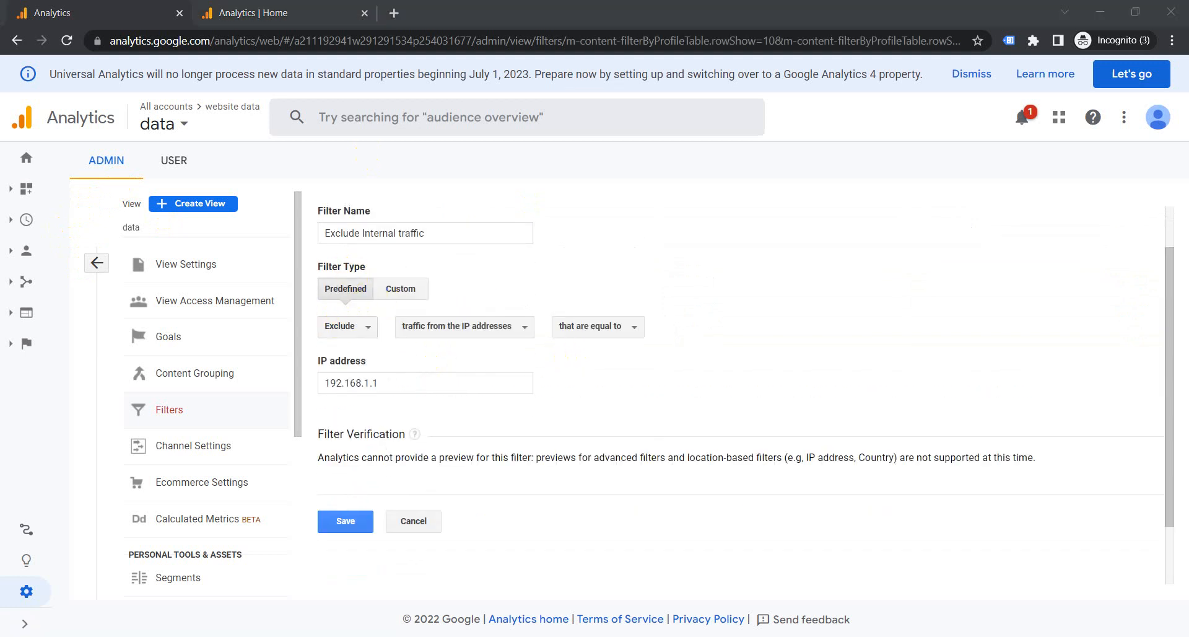
Switch the filter type to Custom and check the filter fields available for Exclude.
{"action": "left_click", "coordinate": [400, 288]}
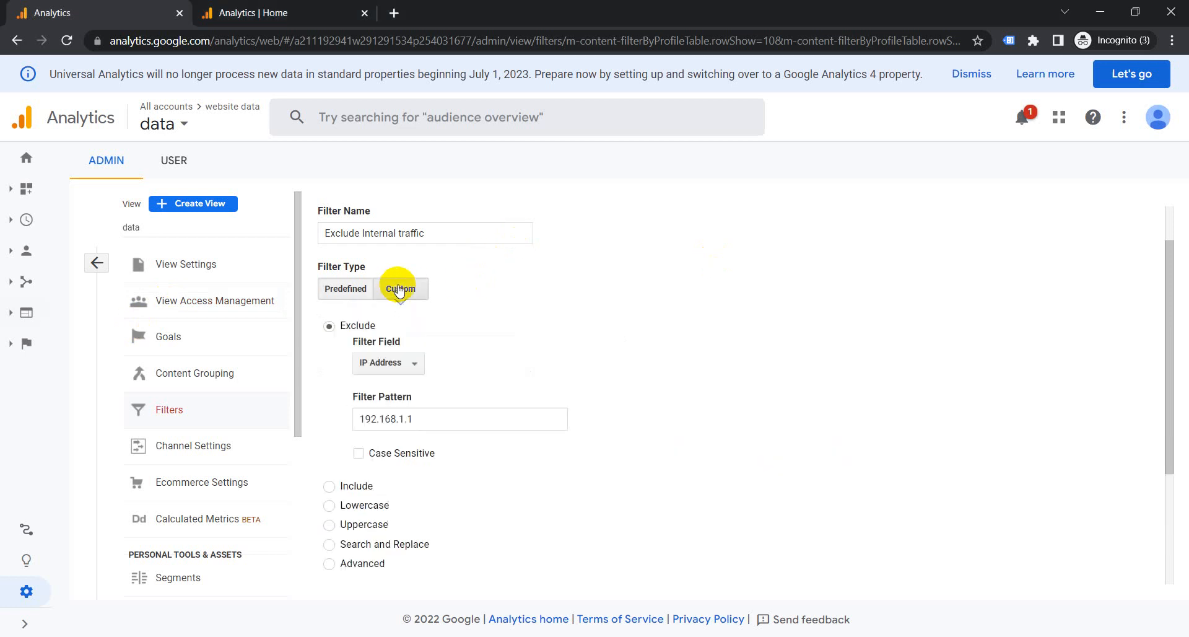
{"action": "scroll", "coordinate": [840, 287], "scroll_direction": "down", "scroll_amount": 2}
{"action": "scroll", "coordinate": [840, 287], "scroll_direction": "up", "scroll_amount": 1}
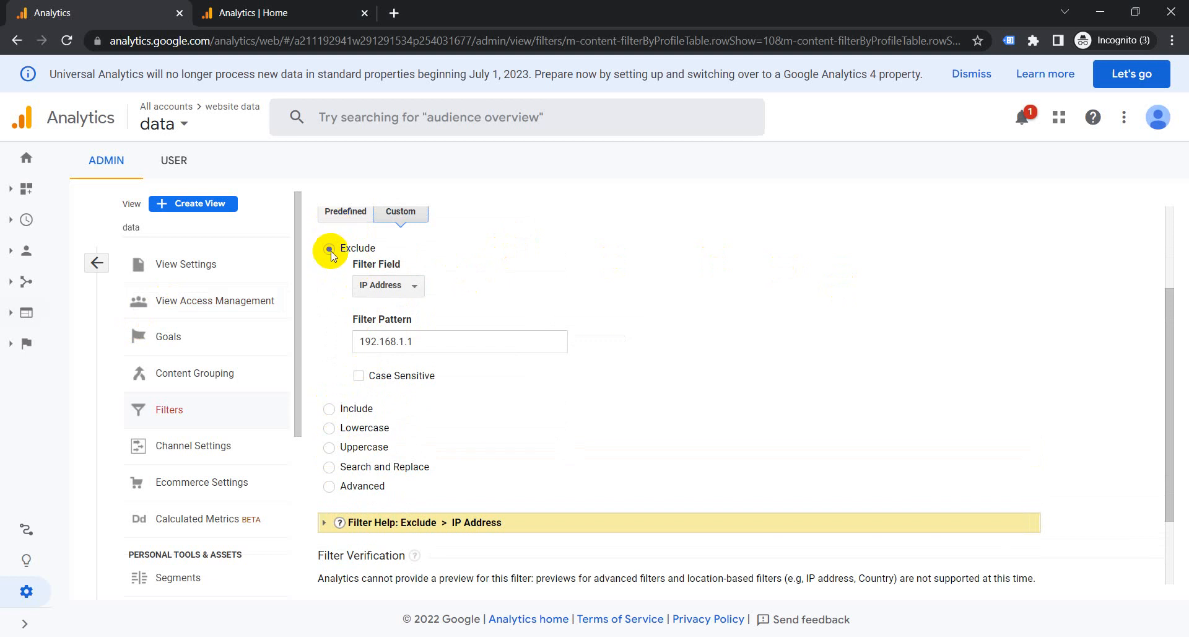
{"action": "left_click", "coordinate": [416, 283]}
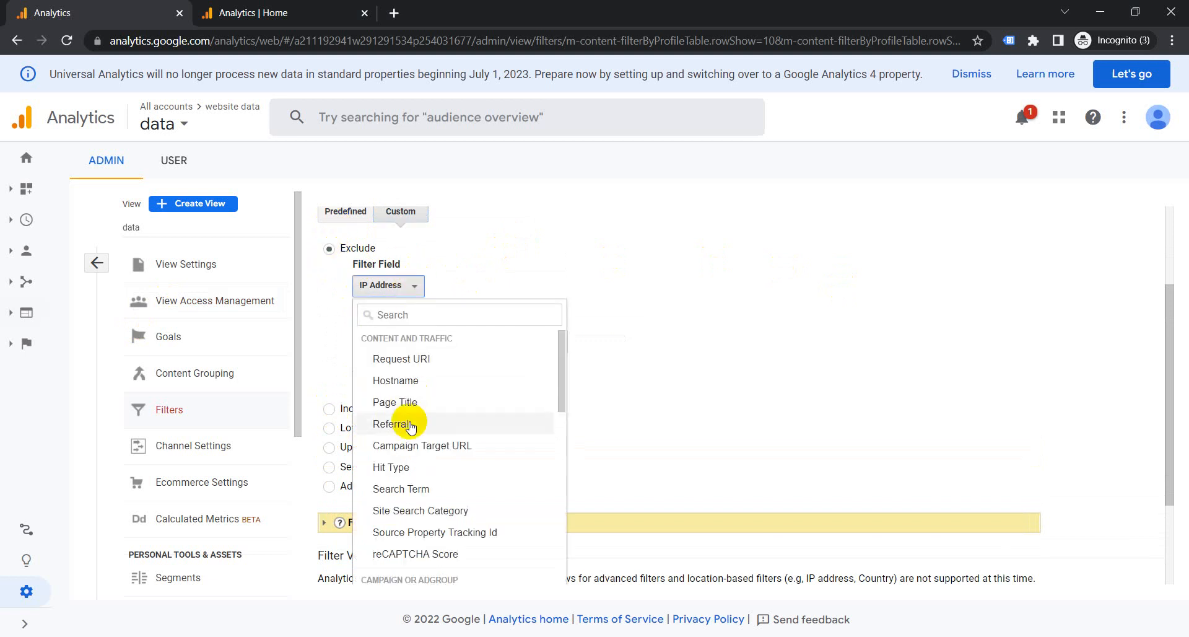
{"action": "left_click", "coordinate": [642, 322]}
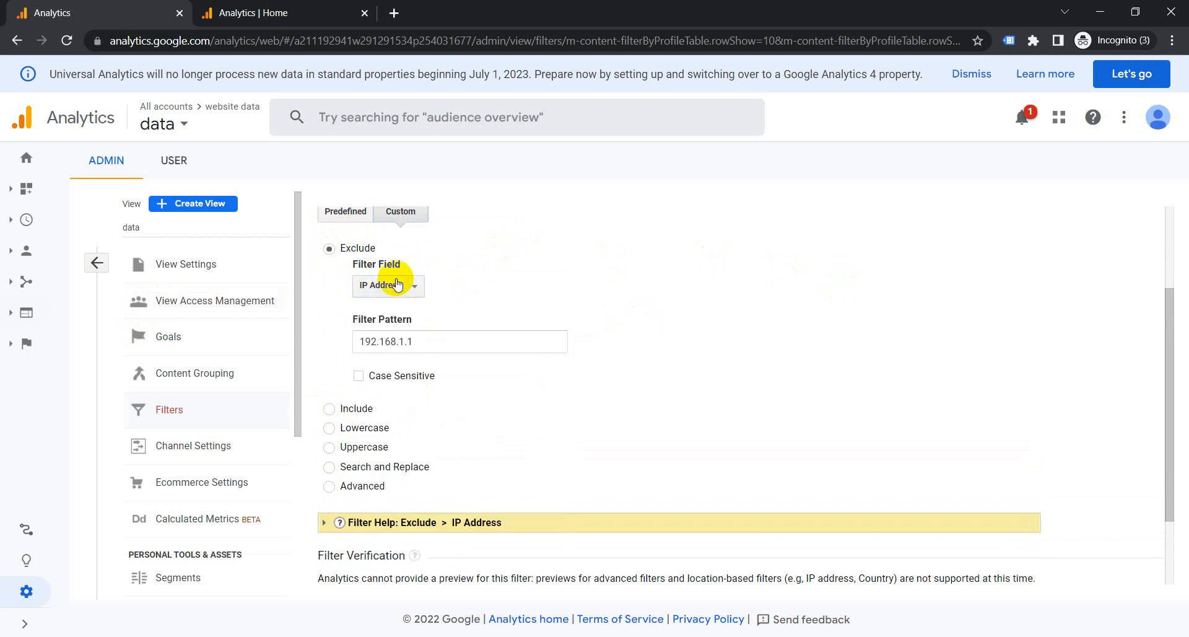
Escape the dots in the filter pattern with backslashes so that it reads 192\.168\.1\.1.
{"action": "left_click", "coordinate": [426, 341]}
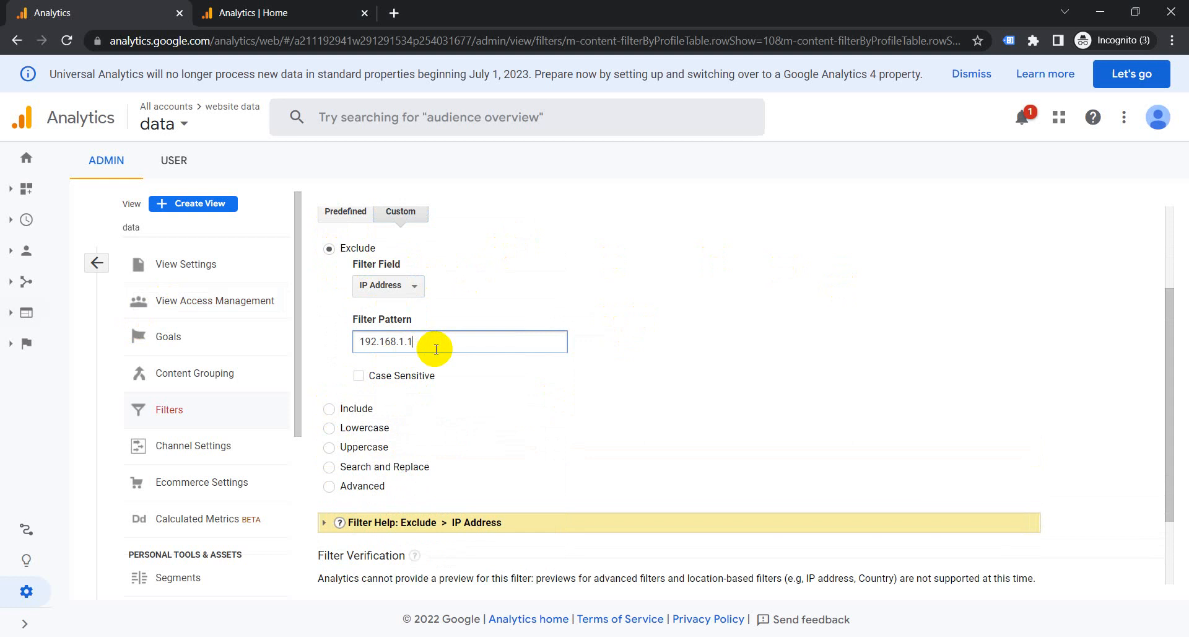
{"action": "scroll", "coordinate": [436, 349], "scroll_direction": "up", "scroll_amount": 1}
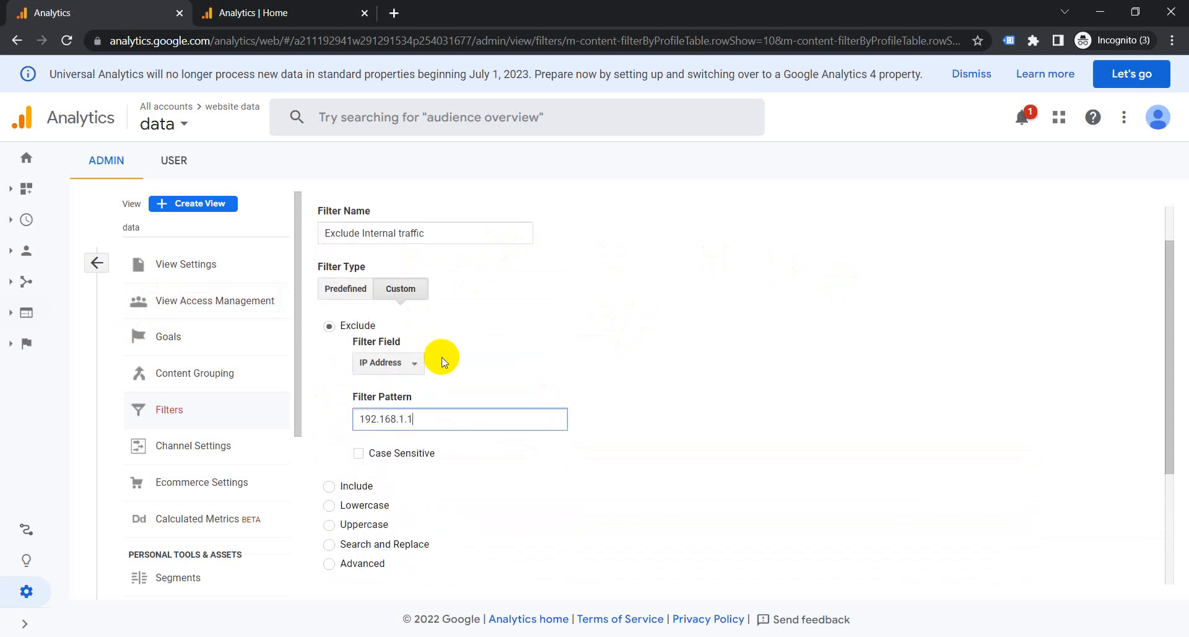
{"action": "scroll", "coordinate": [680, 329], "scroll_direction": "down", "scroll_amount": 1}
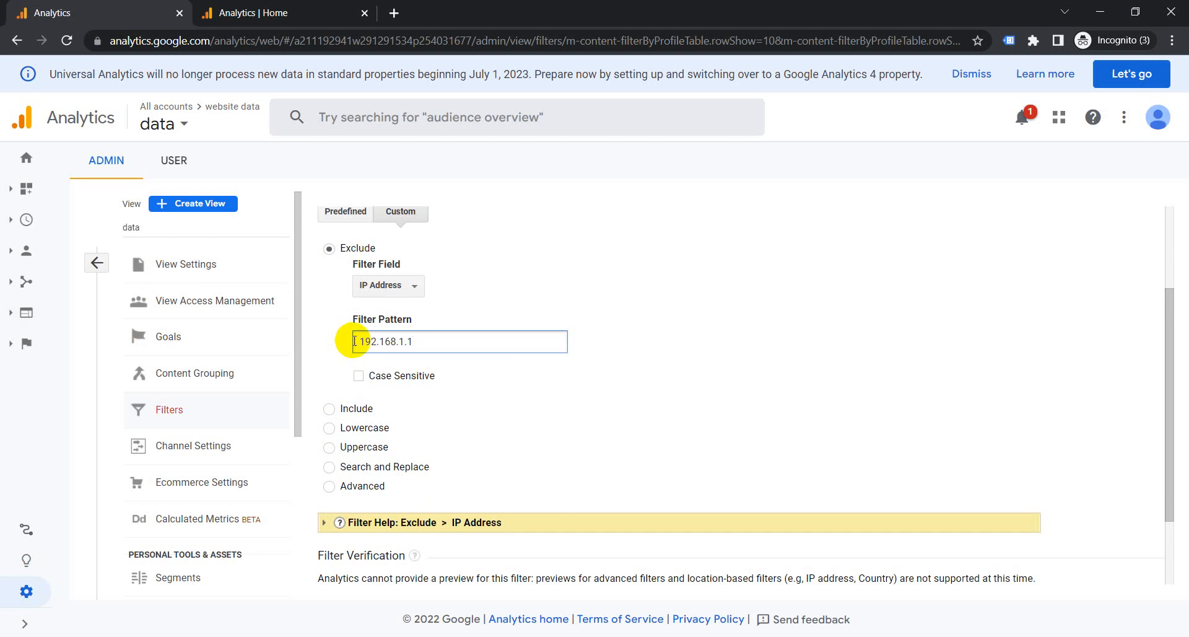
{"action": "scroll", "coordinate": [456, 340], "scroll_direction": "up", "scroll_amount": 1}
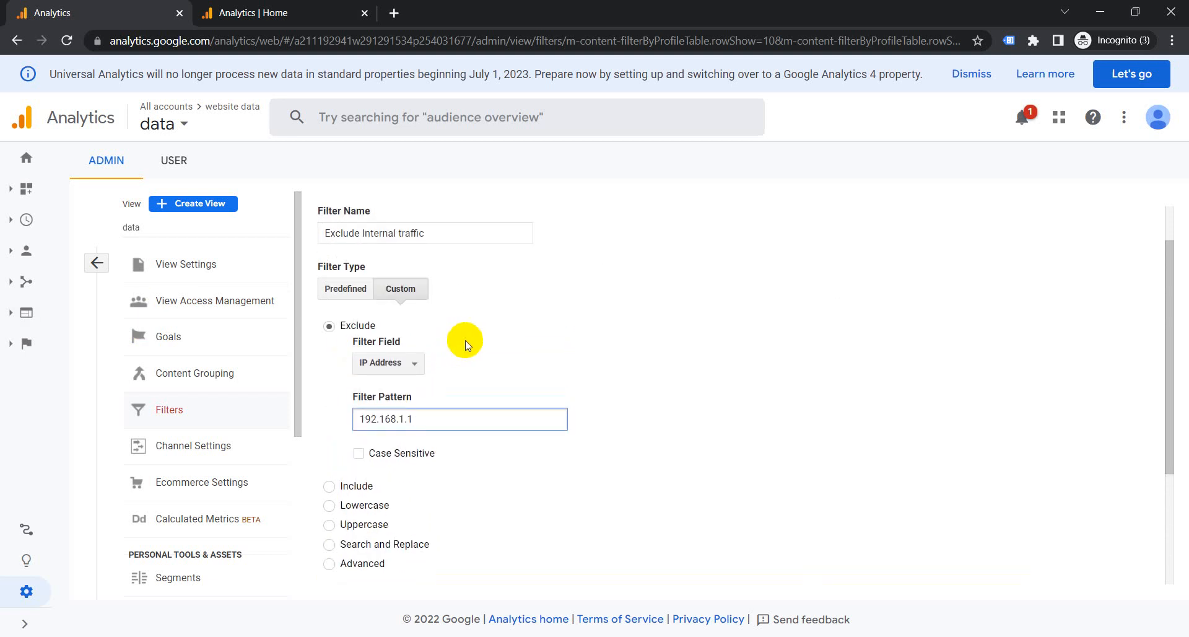
{"action": "scroll", "coordinate": [467, 345], "scroll_direction": "down", "scroll_amount": 1}
{"action": "scroll", "coordinate": [466, 341], "scroll_direction": "up", "scroll_amount": 1}
{"action": "scroll", "coordinate": [623, 388], "scroll_direction": "down", "scroll_amount": 3}
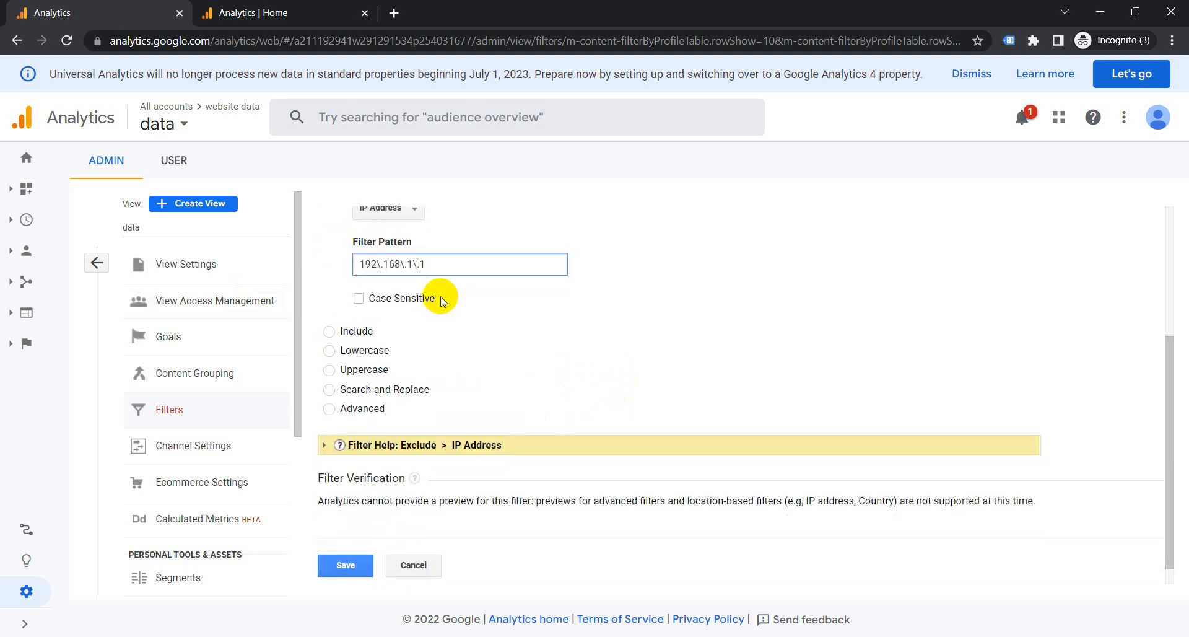
{"action": "scroll", "coordinate": [447, 371], "scroll_direction": "up", "scroll_amount": 2}
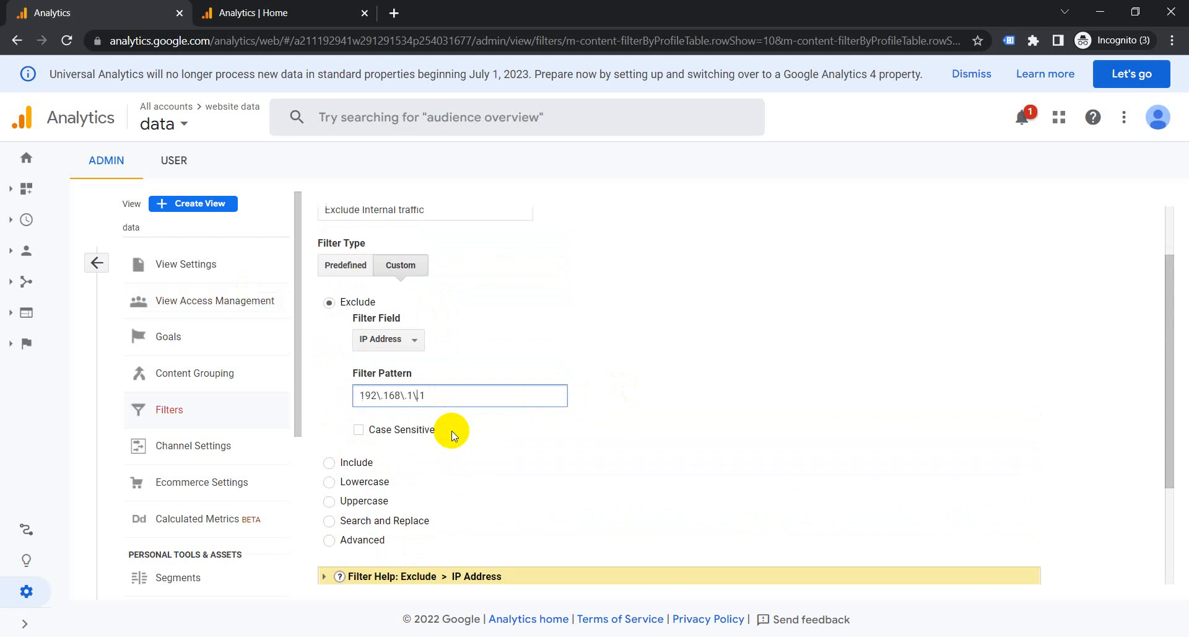
{"action": "scroll", "coordinate": [451, 436], "scroll_direction": "down", "scroll_amount": 3}
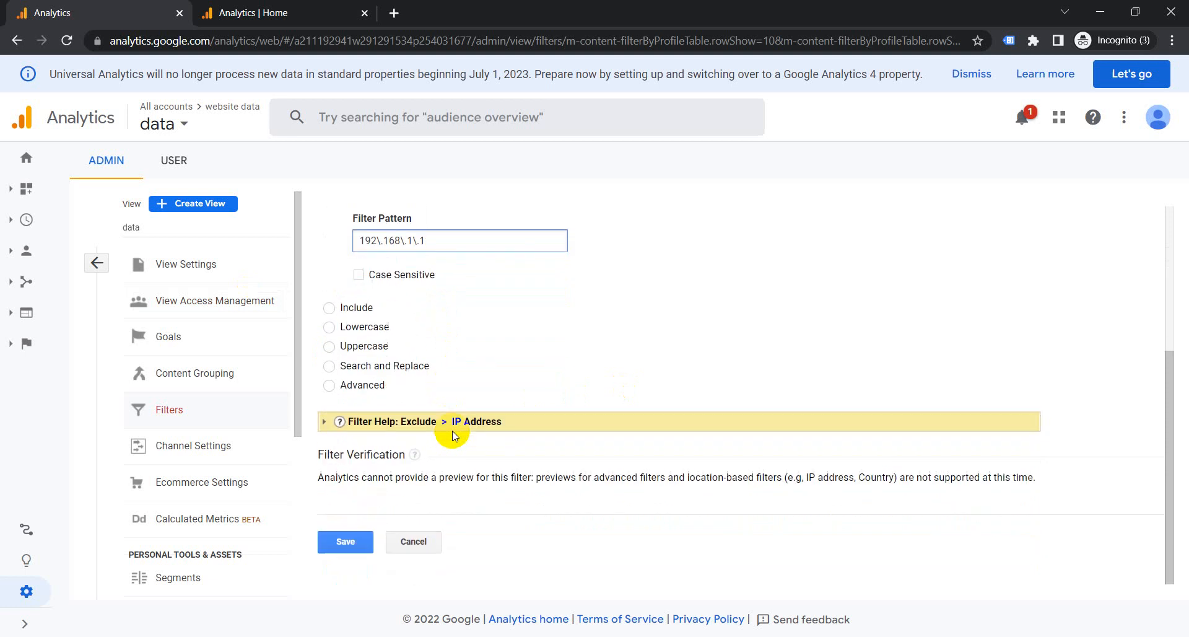
Save the edited Exclude Internal traffic filter.
{"action": "left_click", "coordinate": [356, 539]}
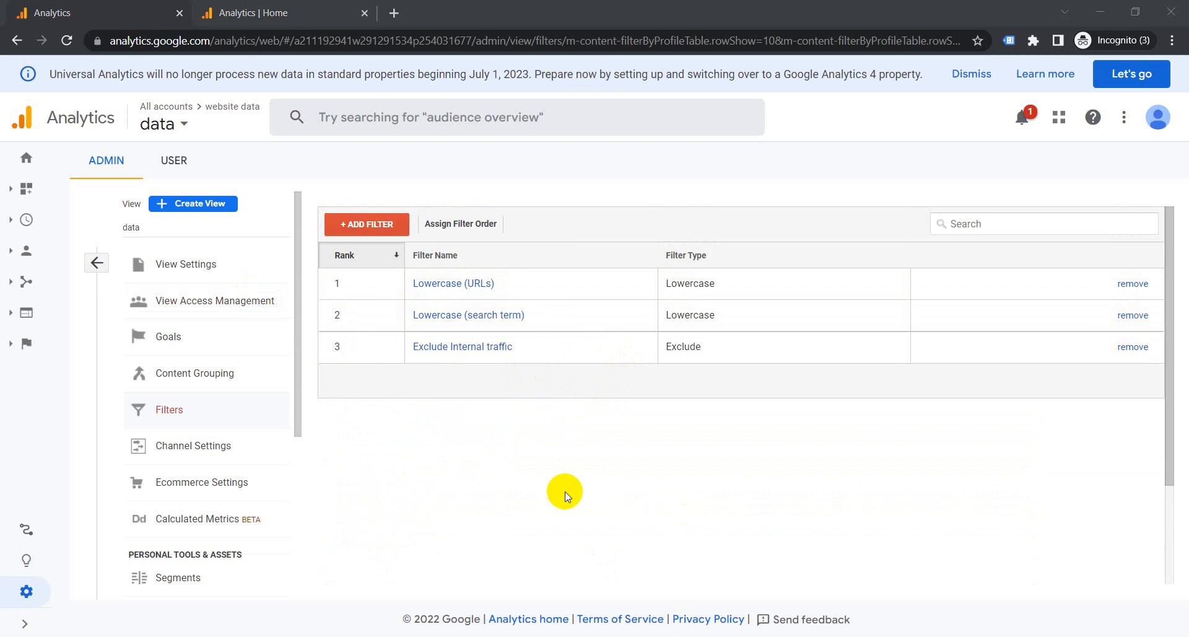
Switch to the Google sites - GA4 property and open the details of its web data stream from the admin settings.
{"action": "left_click", "coordinate": [234, 6]}
{"action": "left_click", "coordinate": [290, 14]}
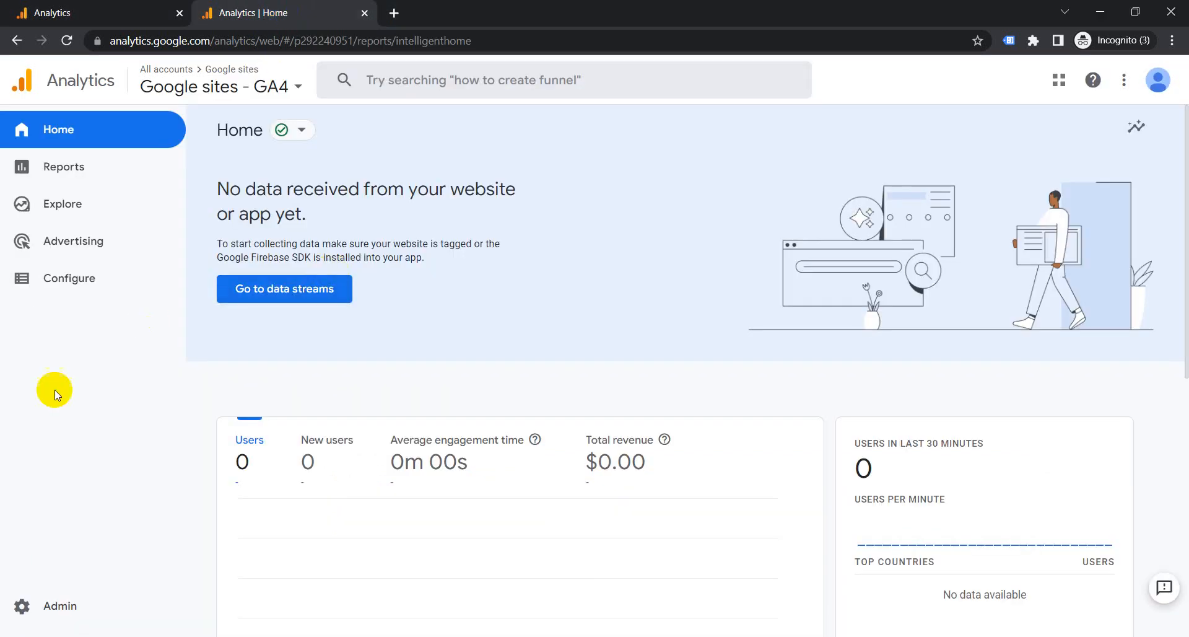
{"action": "left_click", "coordinate": [35, 616]}
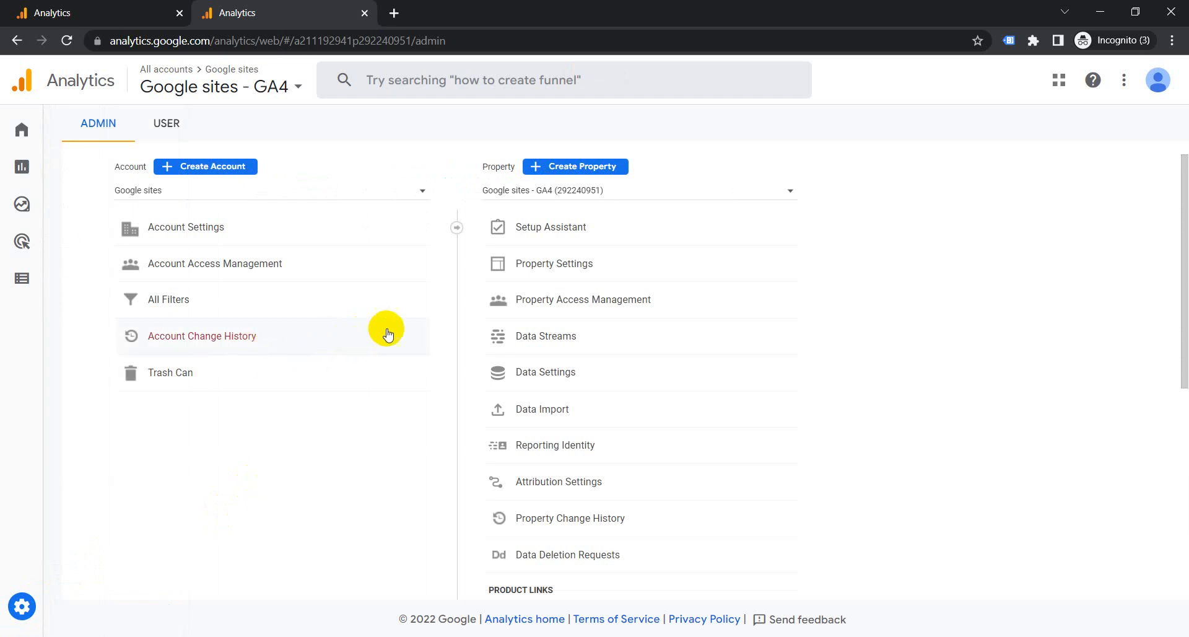
{"action": "left_click", "coordinate": [600, 328]}
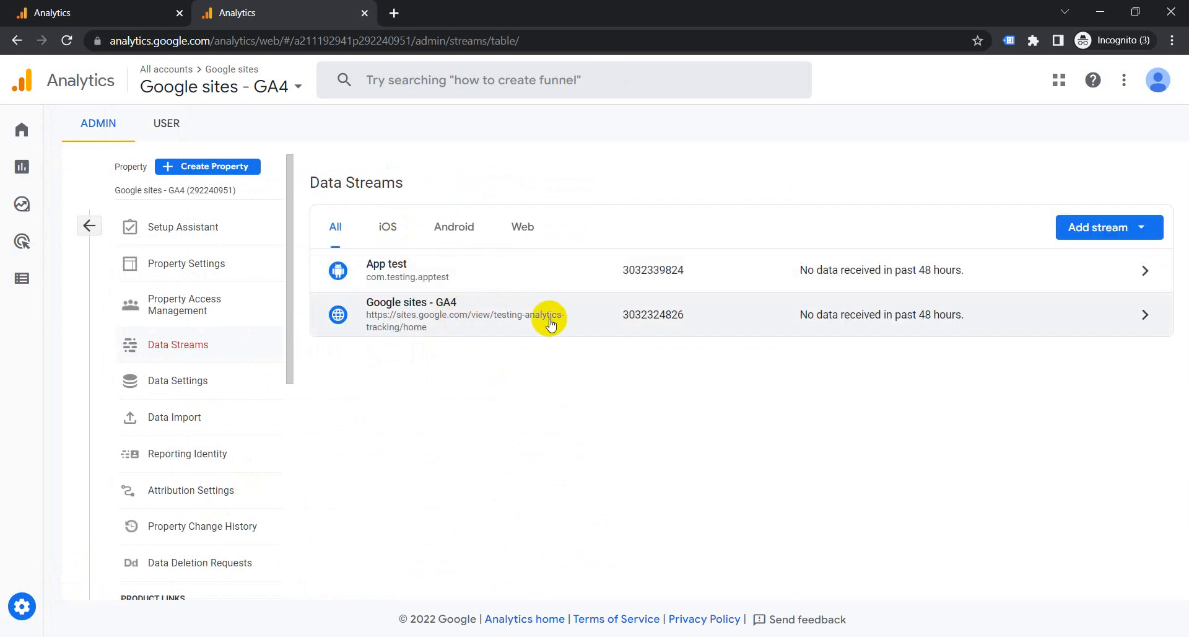
{"action": "left_click", "coordinate": [441, 318]}
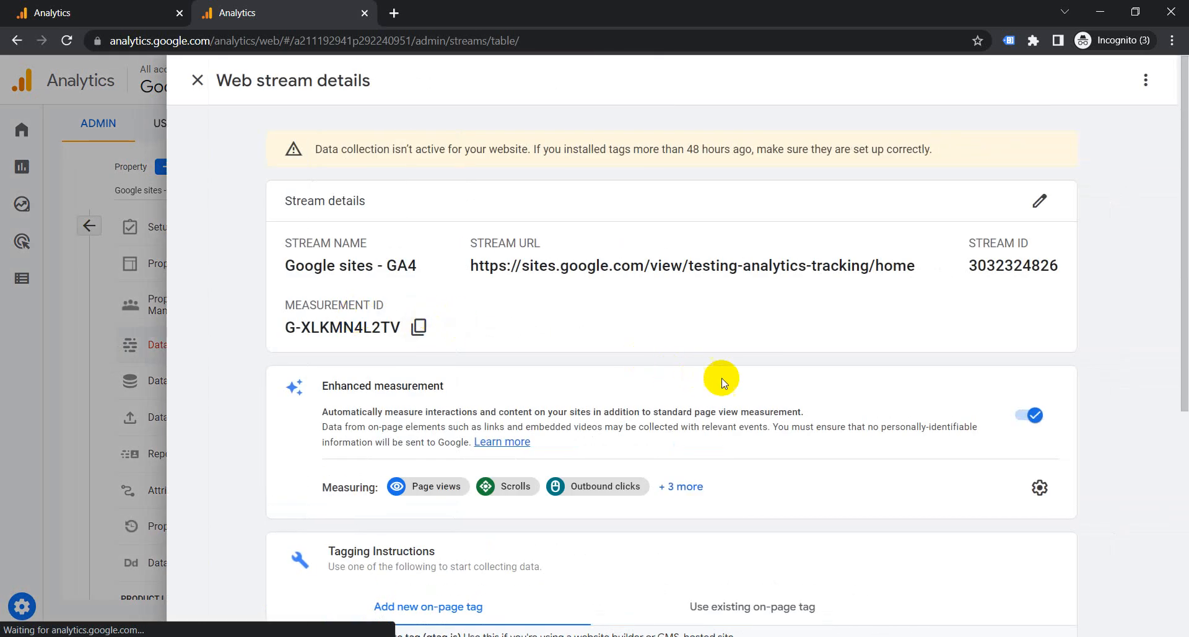
Open the internal traffic definitions in the web stream's additional tagging settings.
{"action": "scroll", "coordinate": [722, 379], "scroll_direction": "down", "scroll_amount": 6}
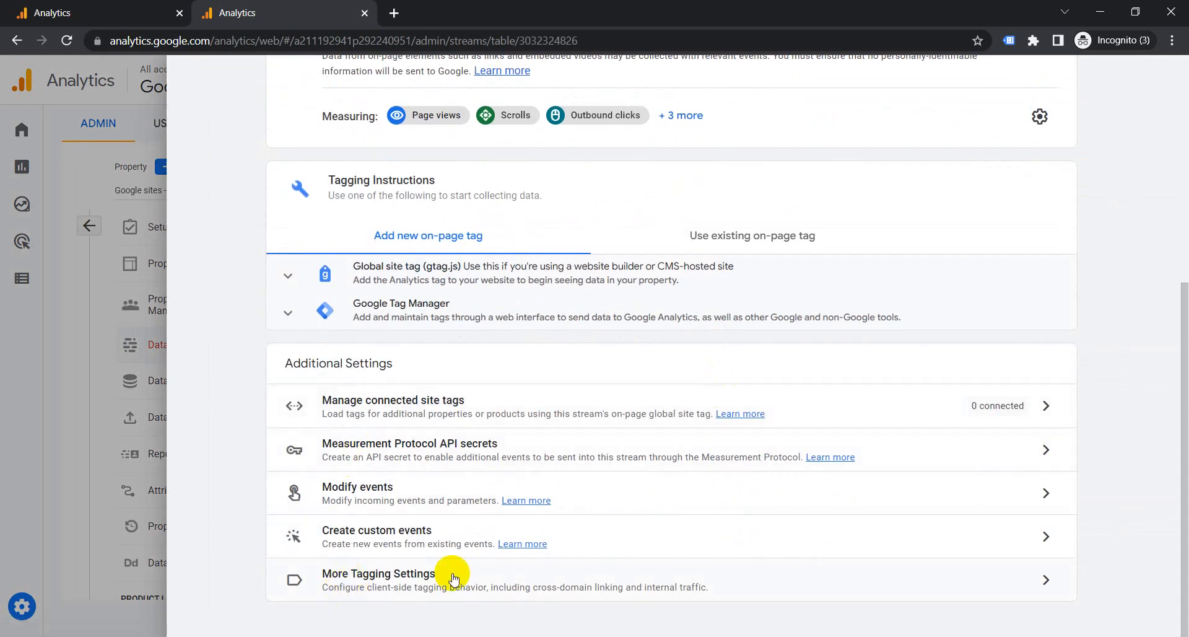
{"action": "left_click", "coordinate": [416, 586]}
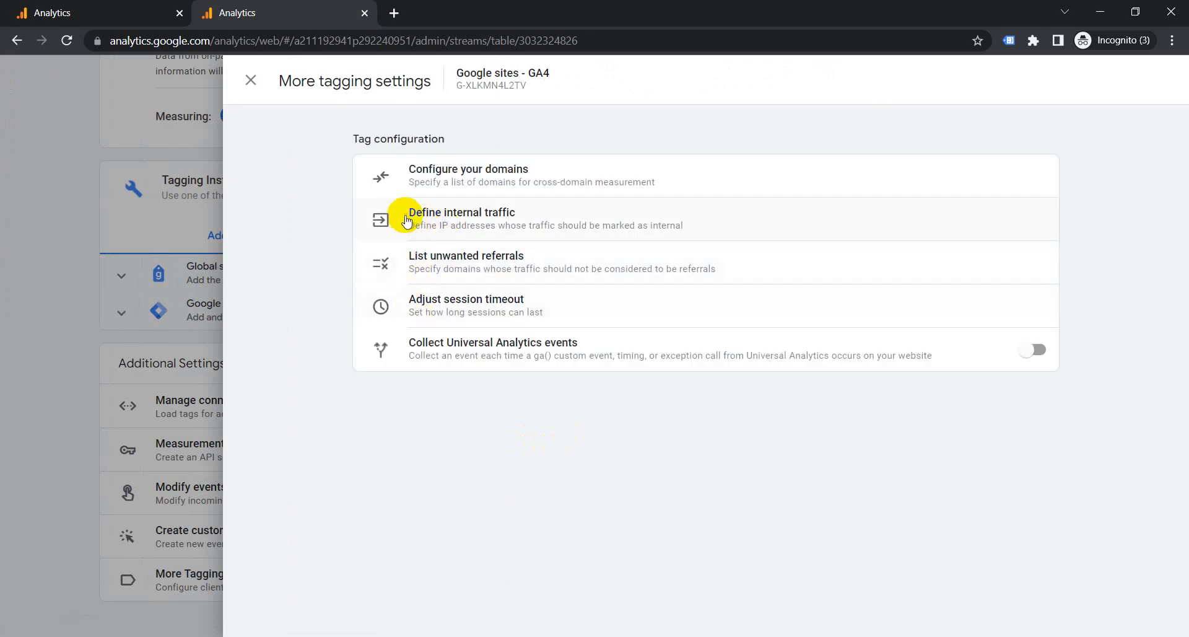
{"action": "left_click", "coordinate": [489, 220]}
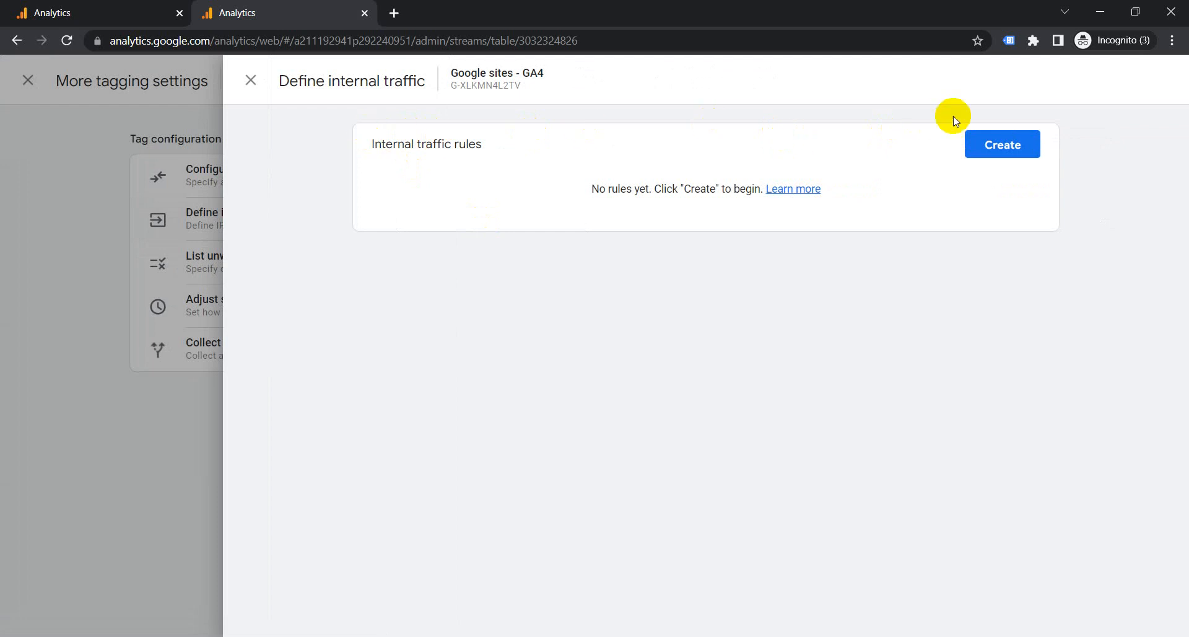
Start a new internal traffic rule named "Exclude Internal Traffic", keeping the traffic_type value internal.
{"action": "left_click", "coordinate": [1002, 146]}
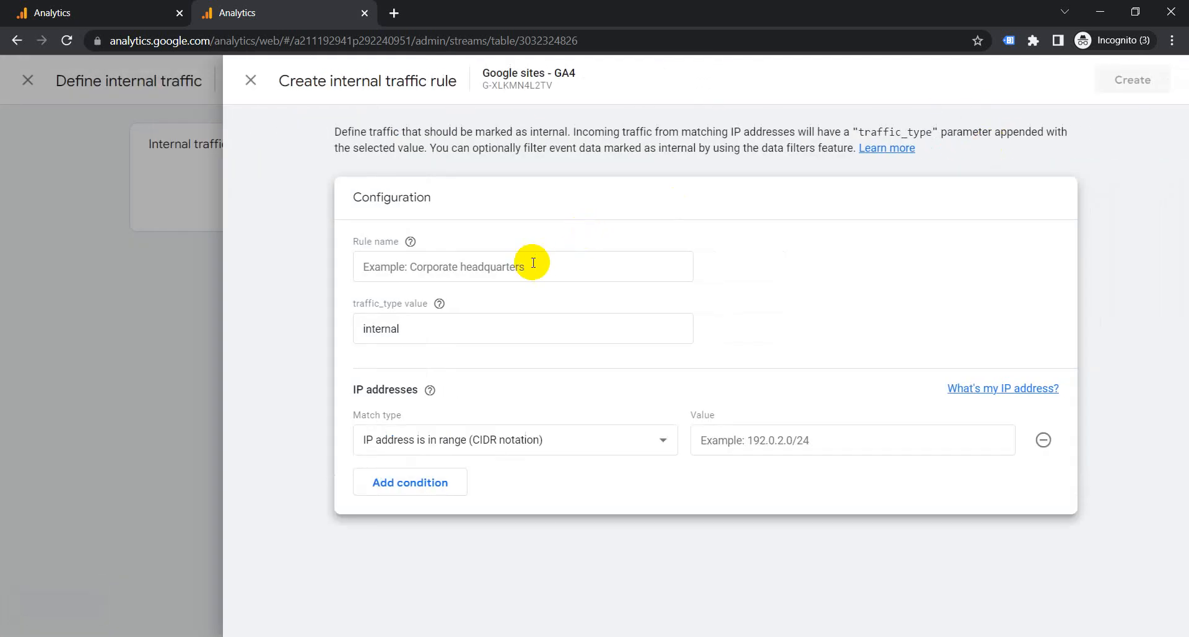
{"action": "left_click", "coordinate": [438, 266]}
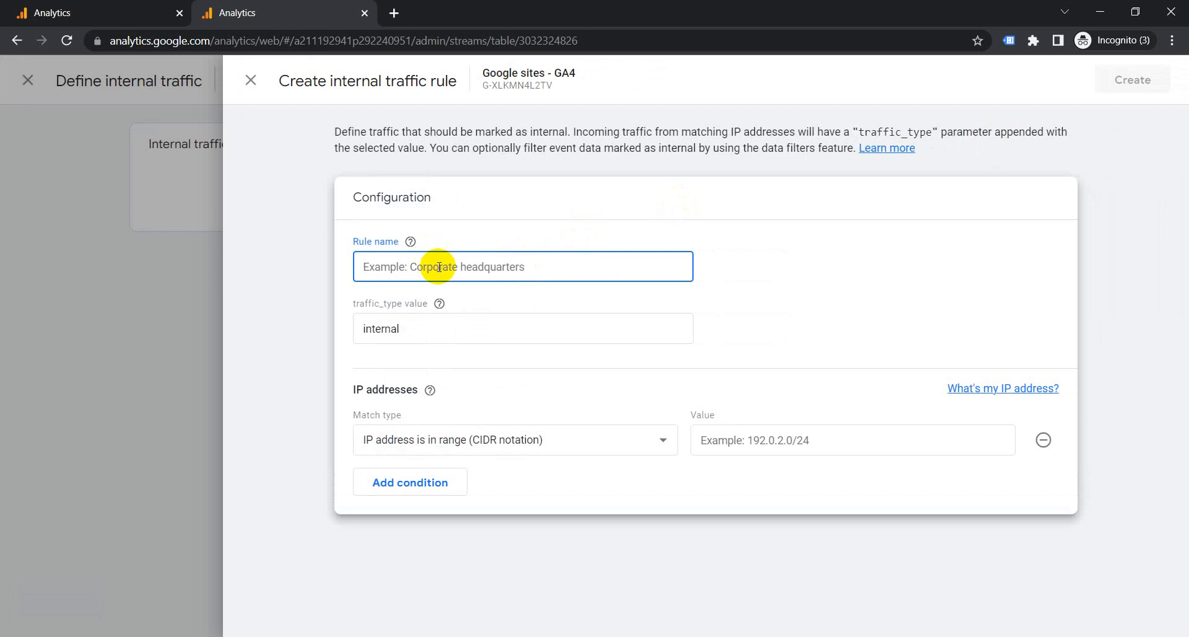
{"action": "type", "text": "Exclude Internal Traffic"}
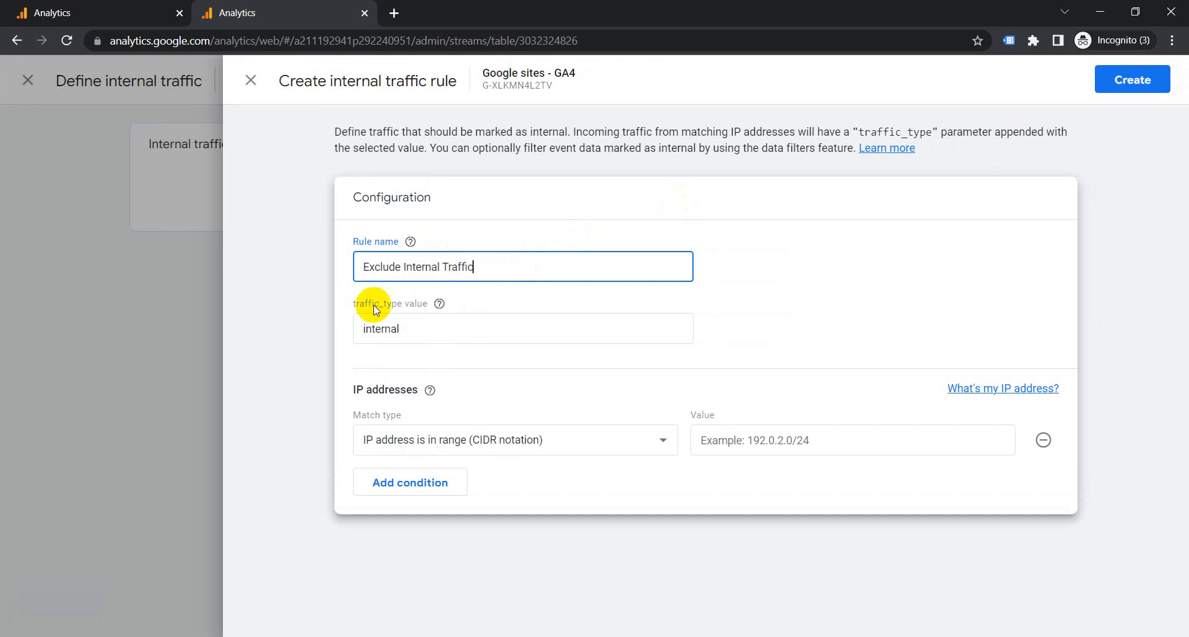
{"action": "left_click", "coordinate": [421, 328]}
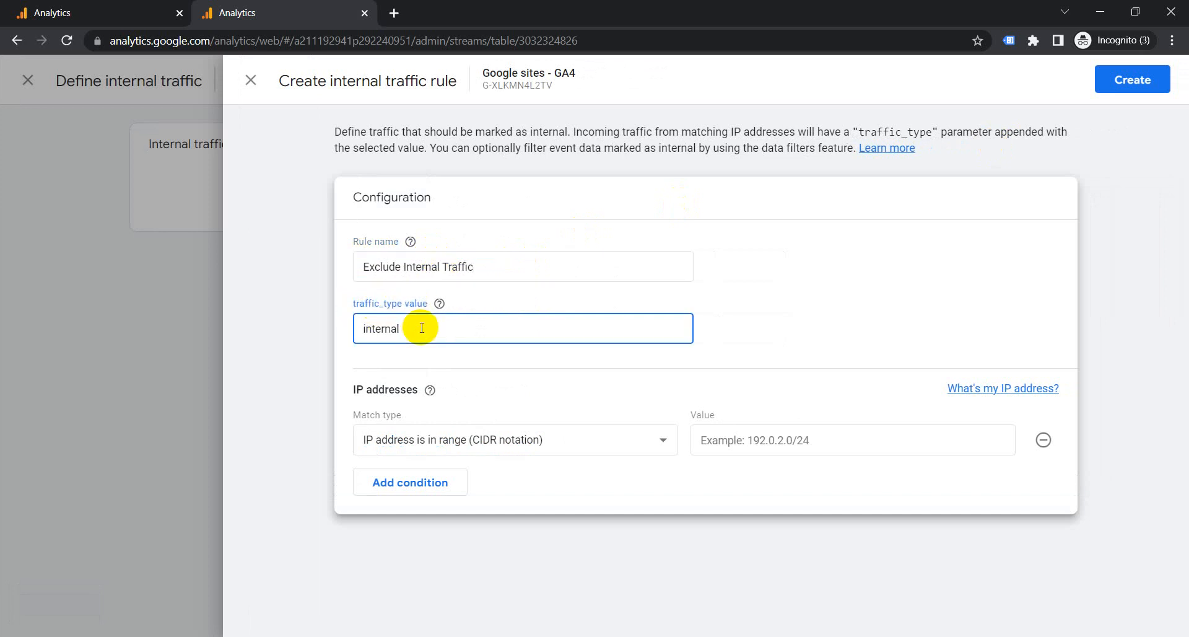
{"action": "left_click_drag", "start_coordinate": [422, 328], "coordinate": [331, 329]}
{"action": "left_click", "coordinate": [390, 290]}
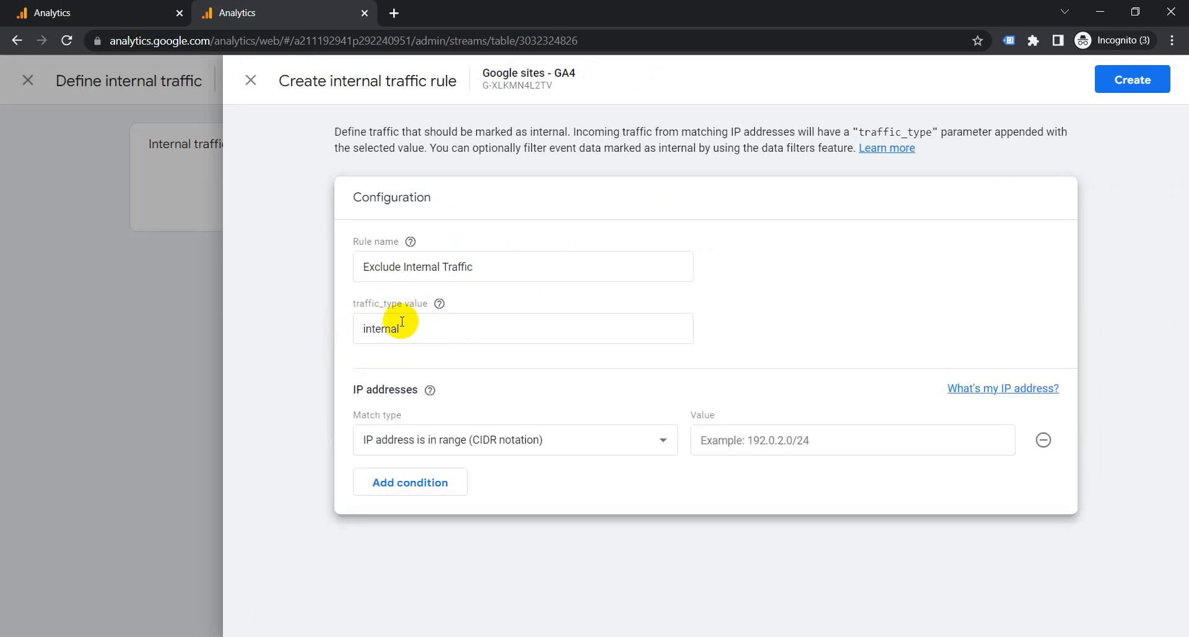
Set the rule's condition to IP address equals 192.168.1.1 and create the rule.
{"action": "left_click", "coordinate": [475, 446]}
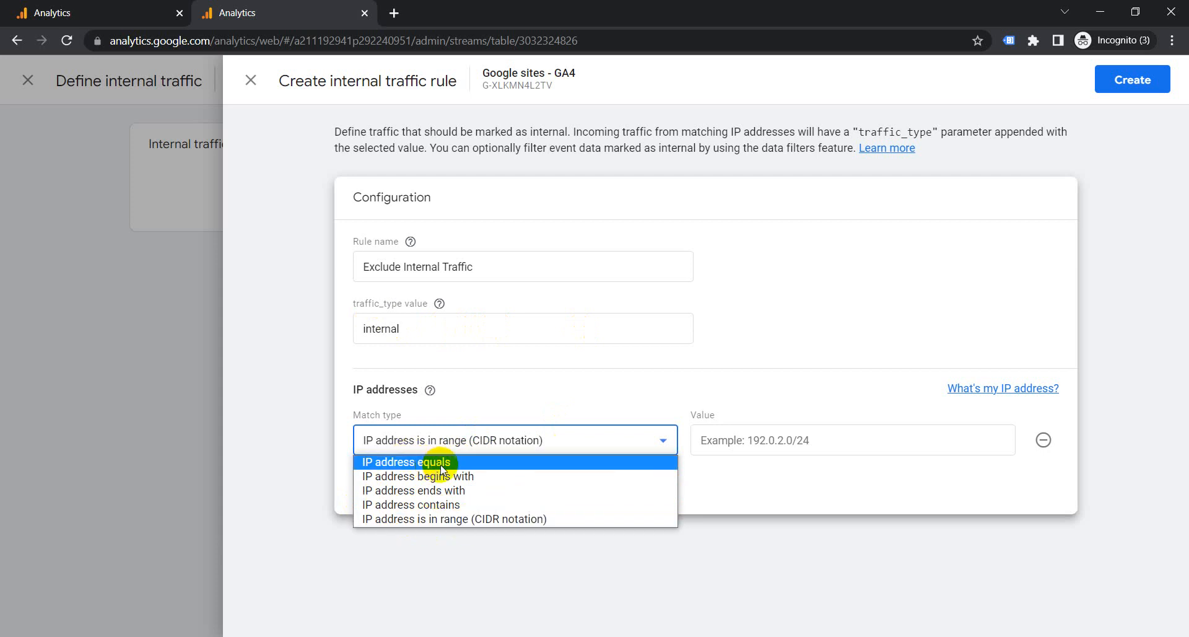
{"action": "left_click", "coordinate": [482, 464]}
{"action": "left_click", "coordinate": [804, 438]}
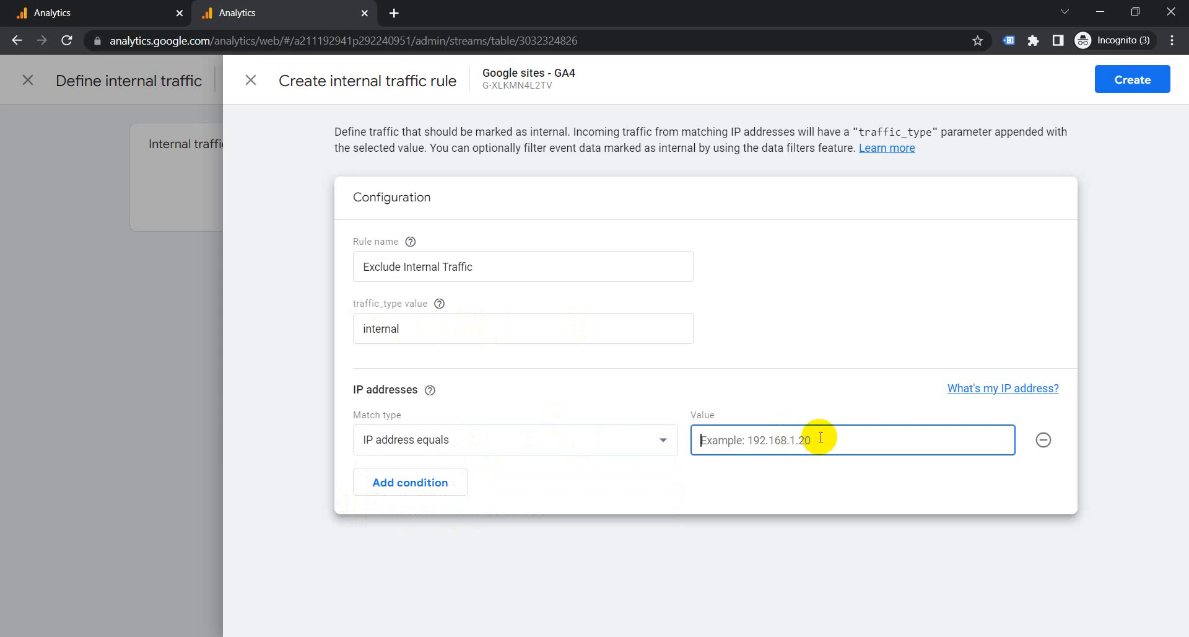
{"action": "type", "text": "192.168.1.1"}
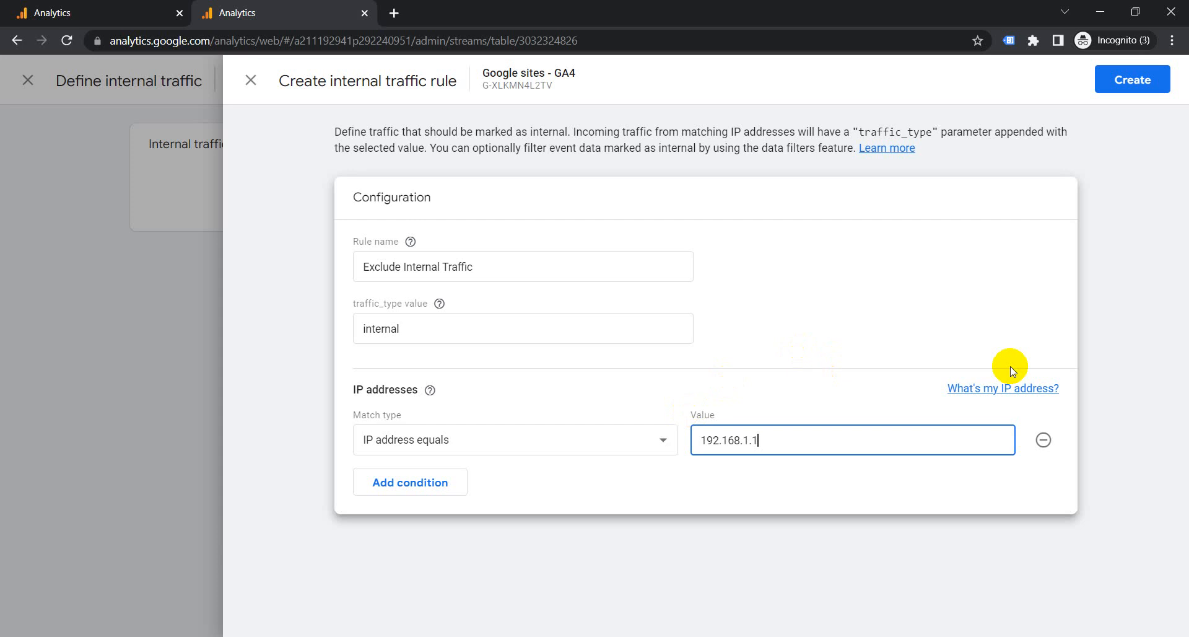
{"action": "left_click", "coordinate": [1153, 77]}
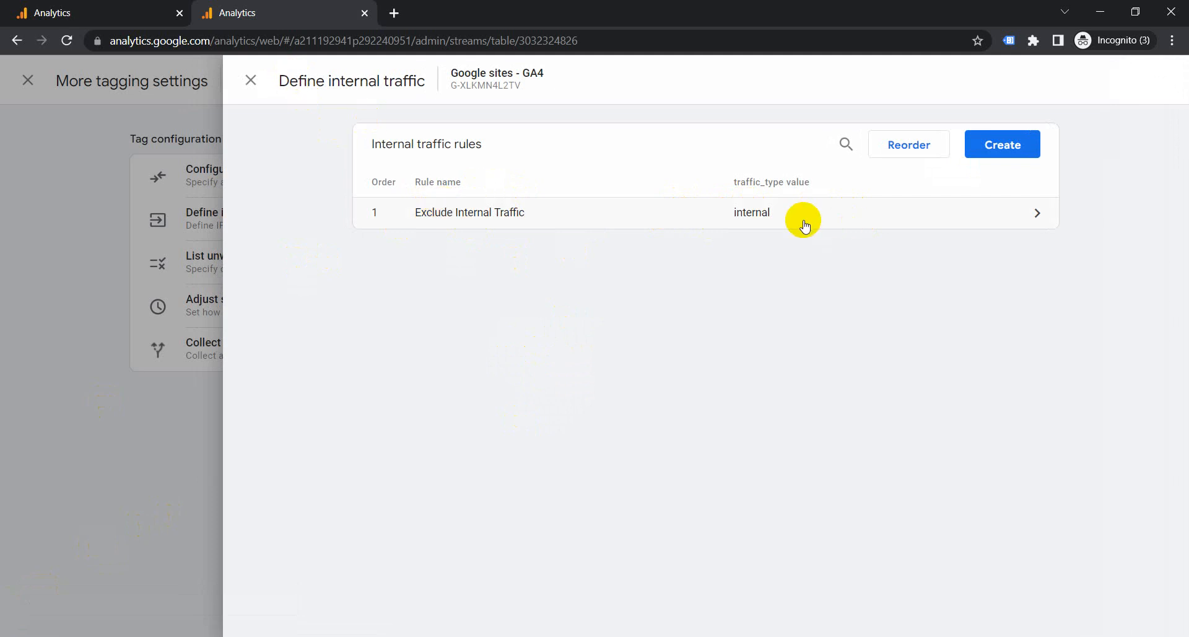
Close the web stream's settings and open the property's Data Filters.
{"action": "left_click", "coordinate": [168, 488]}
{"action": "left_click", "coordinate": [38, 441]}
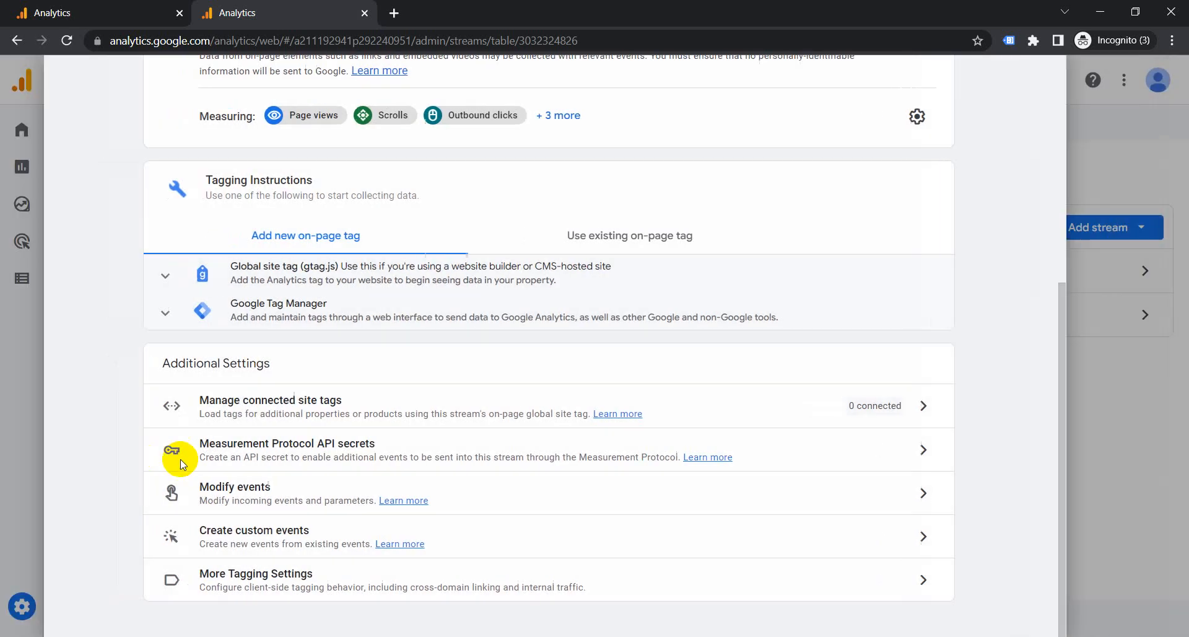
{"action": "left_click", "coordinate": [50, 461]}
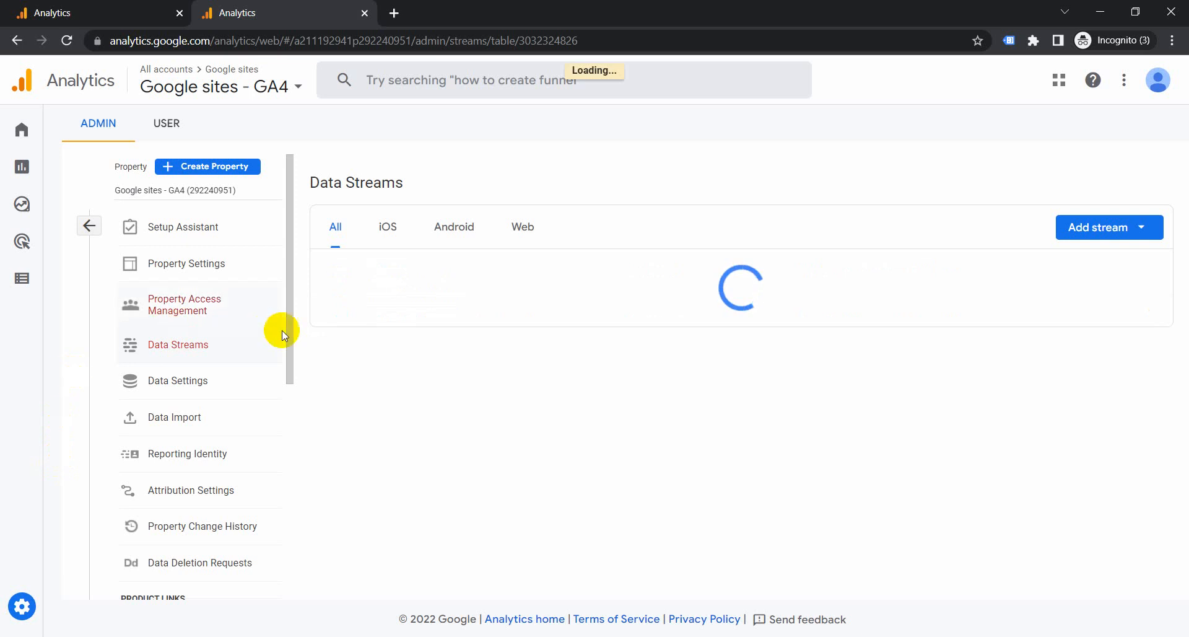
{"action": "left_click", "coordinate": [192, 383]}
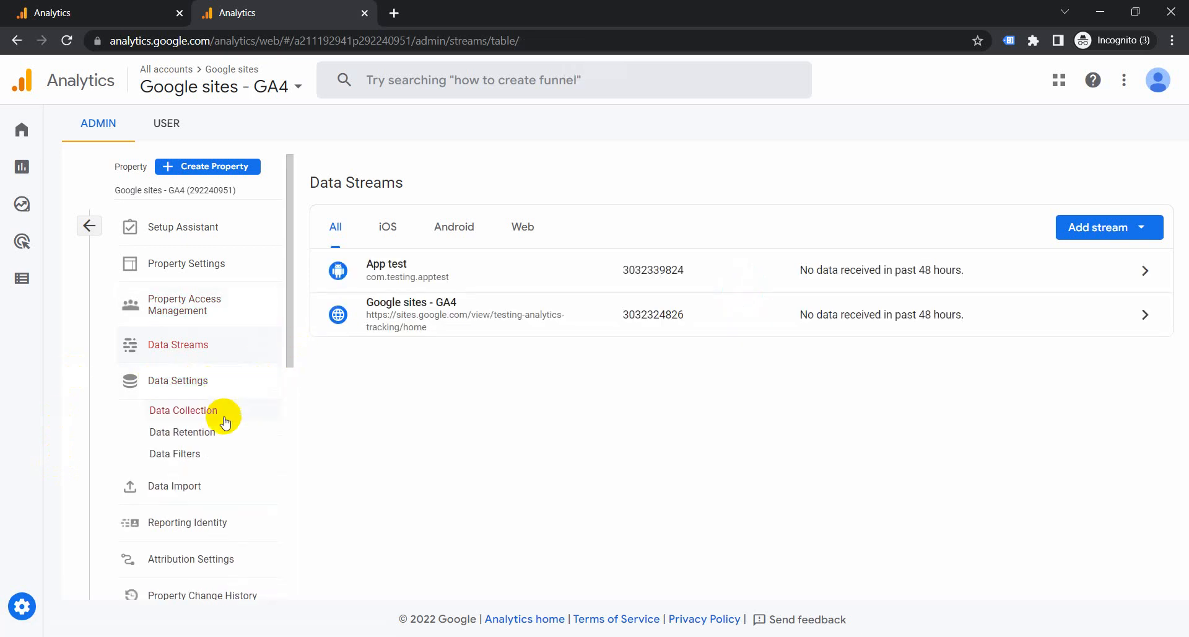
{"action": "left_click", "coordinate": [179, 458]}
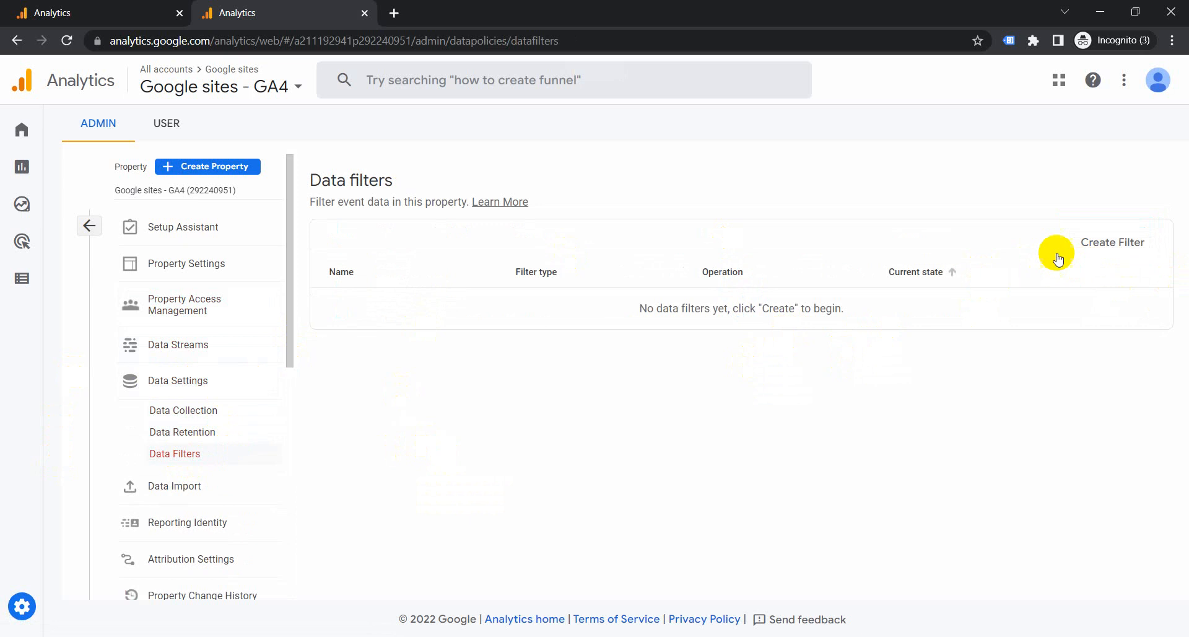
Start a new data filter of type Internal Traffic and name it "Block Internal Traffic".
{"action": "left_click", "coordinate": [1108, 244]}
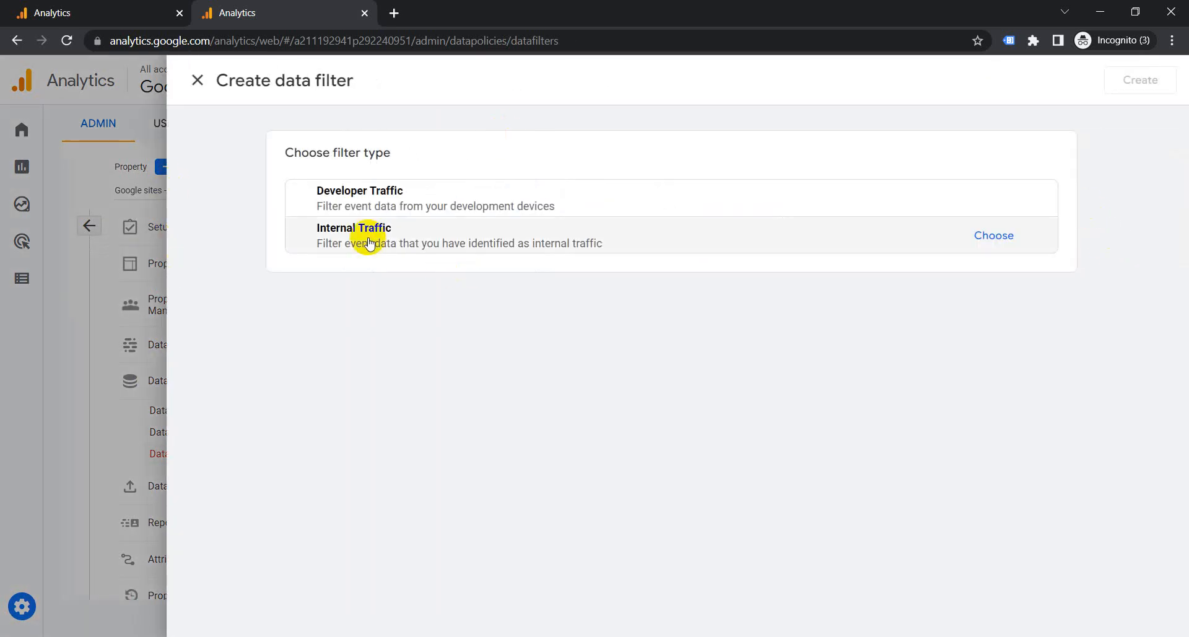
{"action": "left_click", "coordinate": [368, 238]}
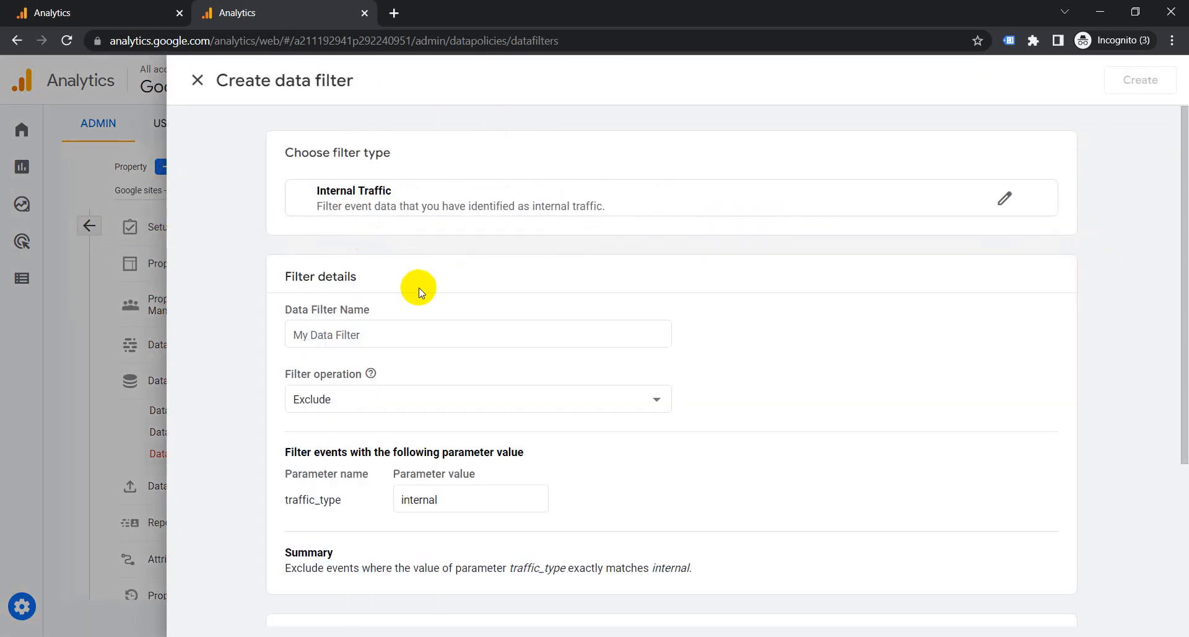
{"action": "scroll", "coordinate": [409, 288], "scroll_direction": "down", "scroll_amount": 2}
{"action": "left_click", "coordinate": [395, 250]}
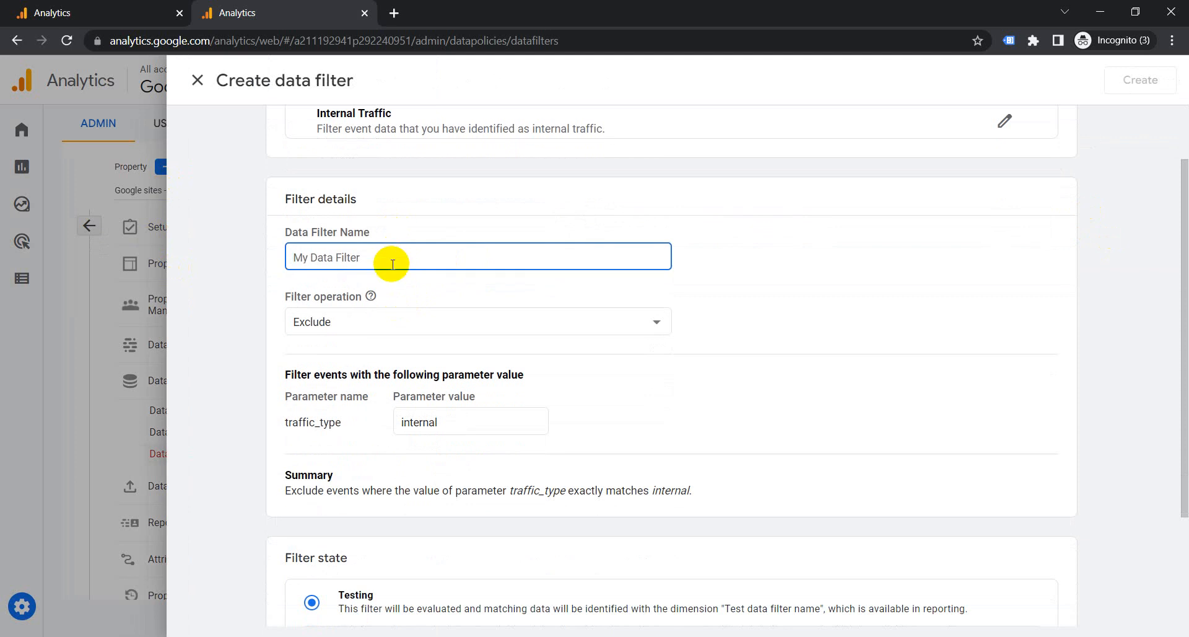
{"action": "type", "text": "bl"}
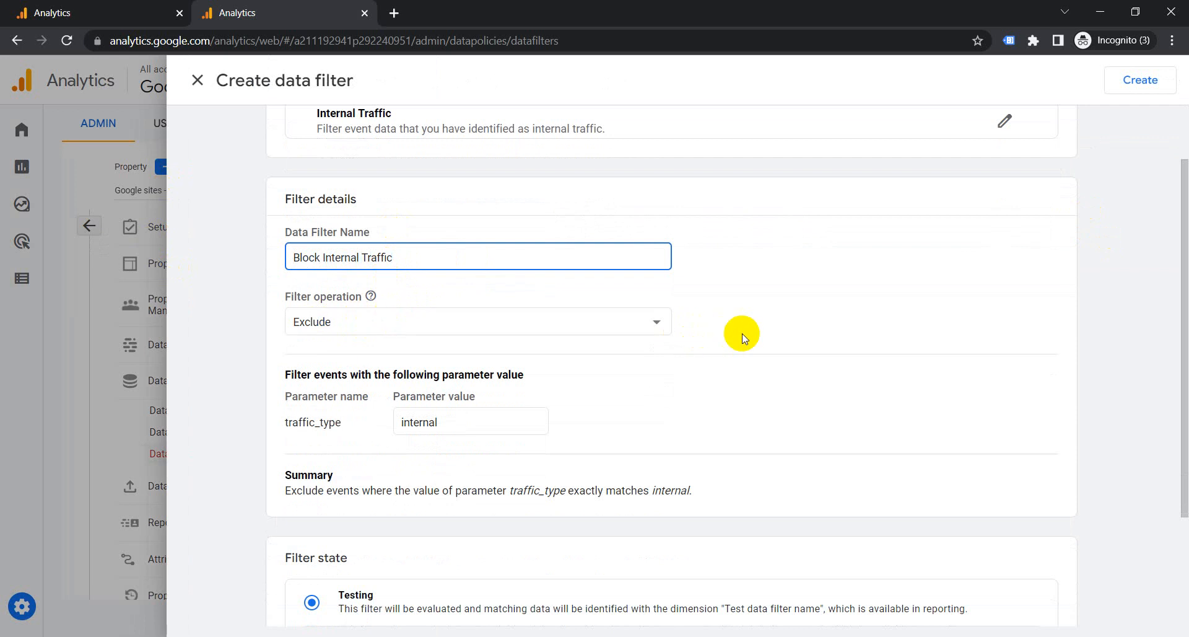
Keep the filter's traffic_type parameter value as internal and set the filter state to Active.
{"action": "scroll", "coordinate": [743, 328], "scroll_direction": "down", "scroll_amount": 3}
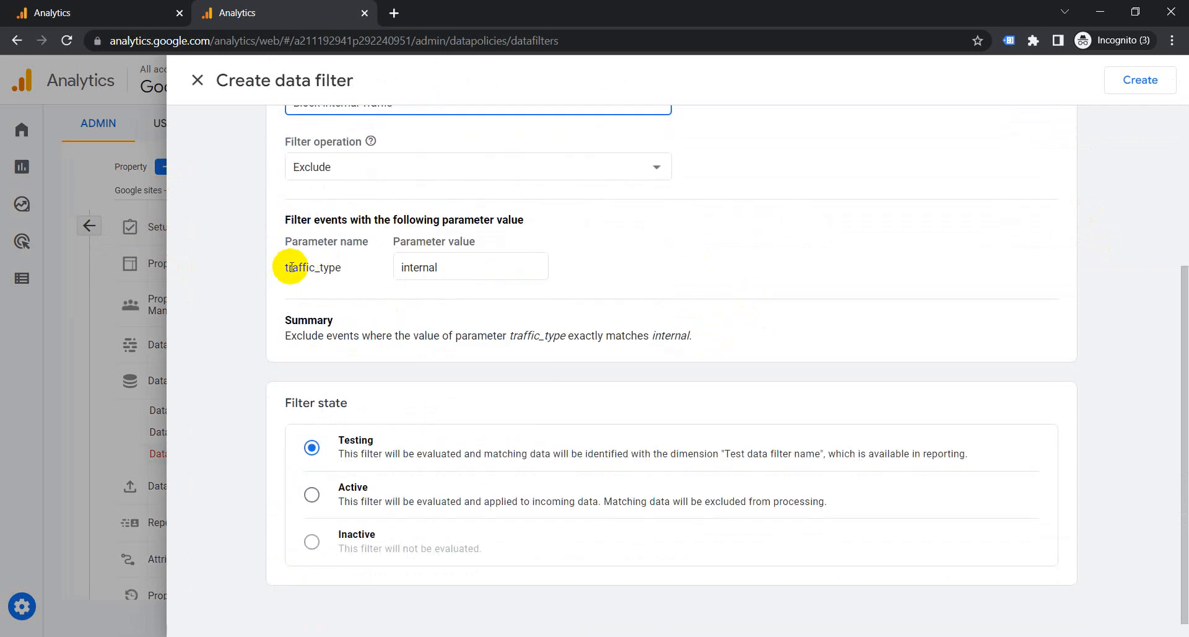
{"action": "left_click", "coordinate": [467, 268]}
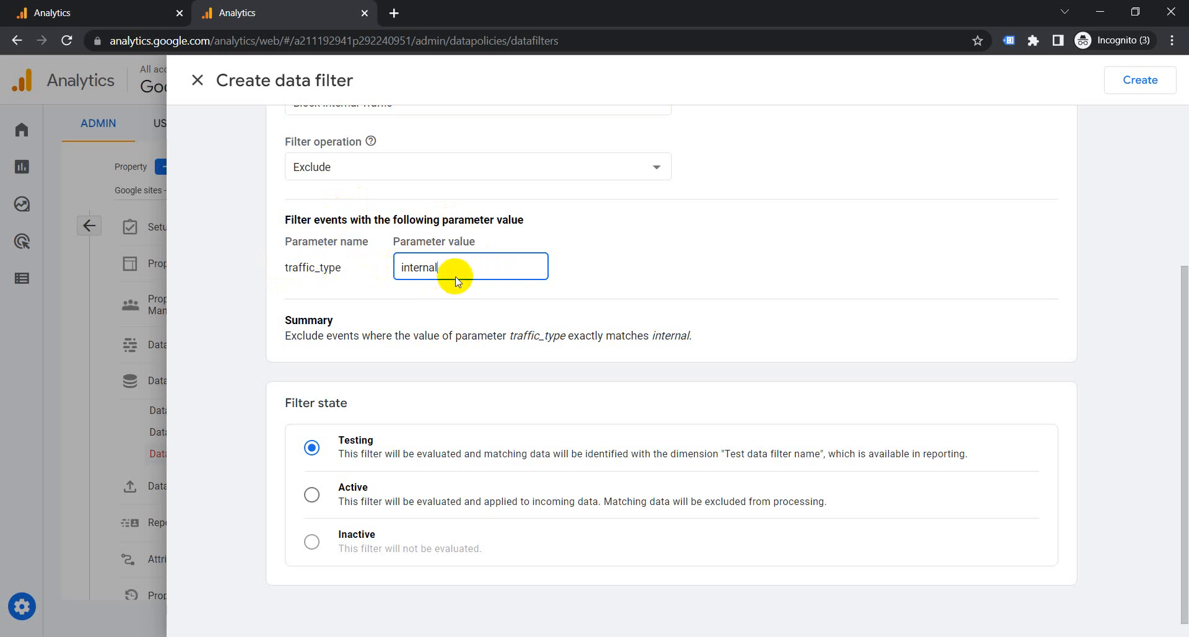
{"action": "scroll", "coordinate": [488, 280], "scroll_direction": "down", "scroll_amount": 1}
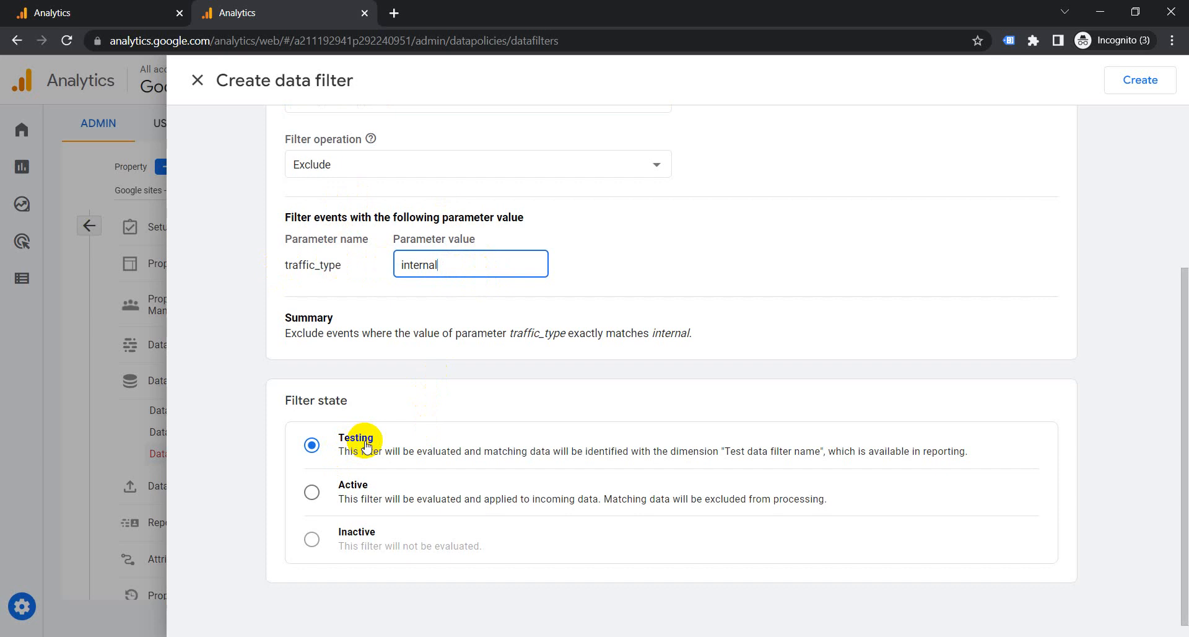
{"action": "left_click", "coordinate": [326, 496]}
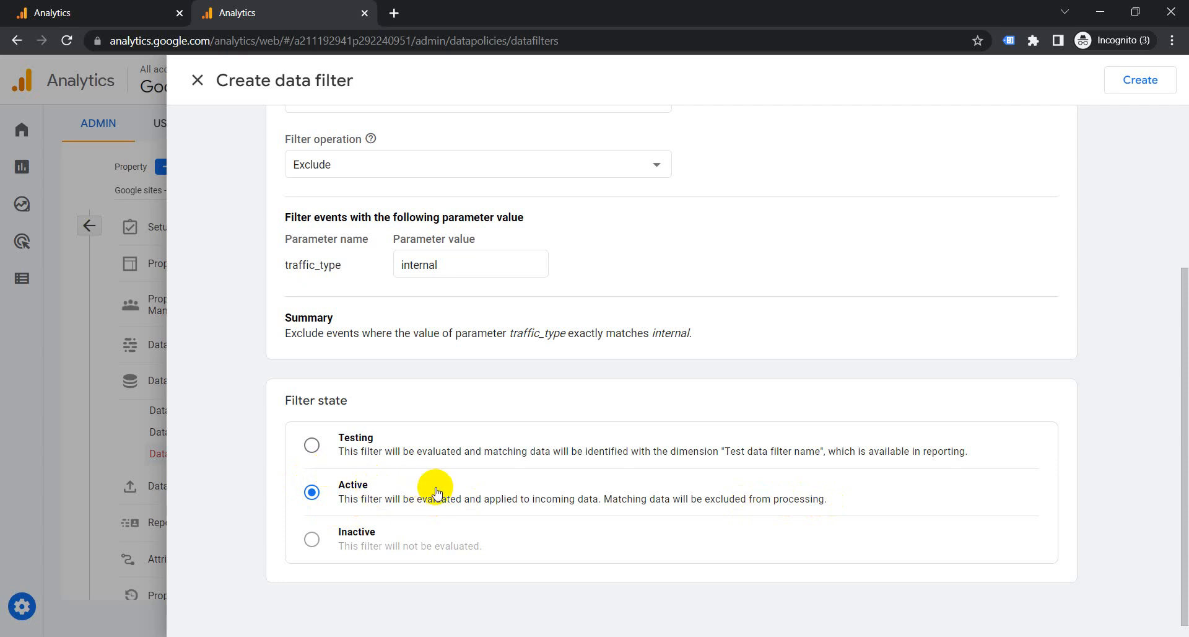
{"action": "scroll", "coordinate": [432, 485], "scroll_direction": "up", "scroll_amount": 4}
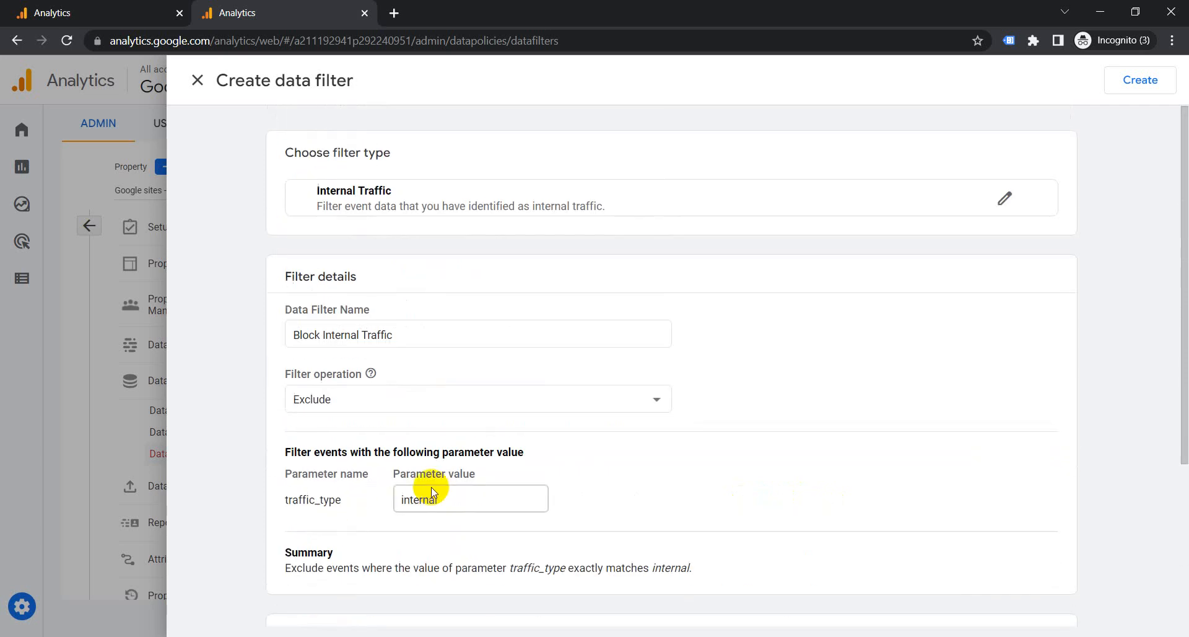
{"action": "left_click", "coordinate": [1139, 82]}
{"action": "left_click", "coordinate": [774, 392]}
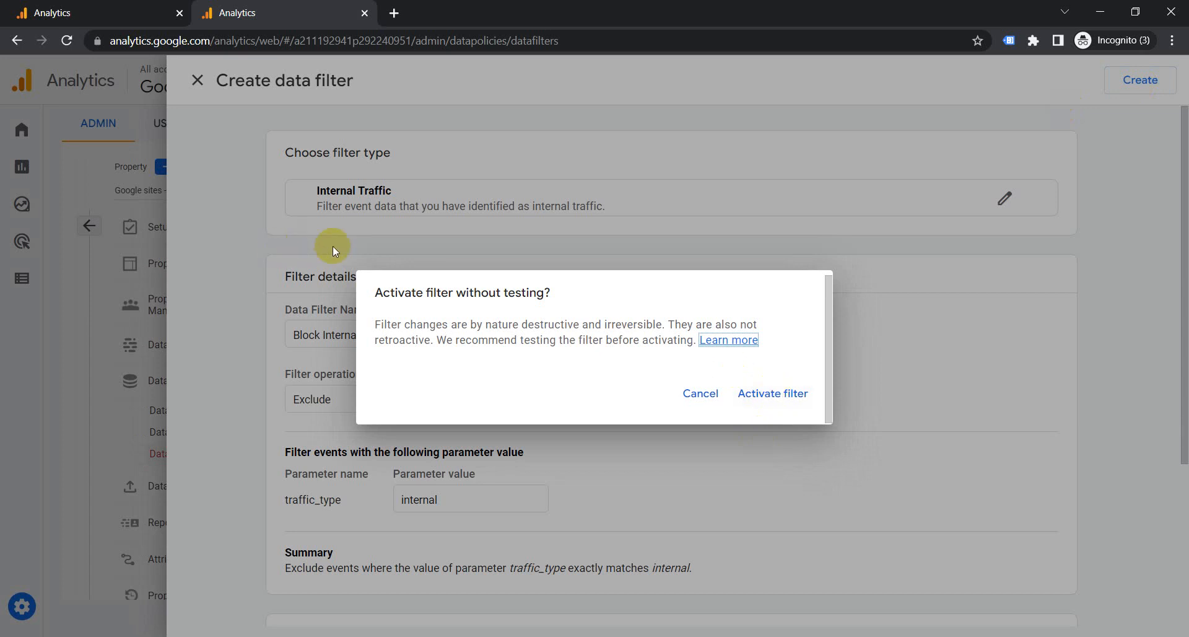
{"action": "left_click", "coordinate": [701, 397]}
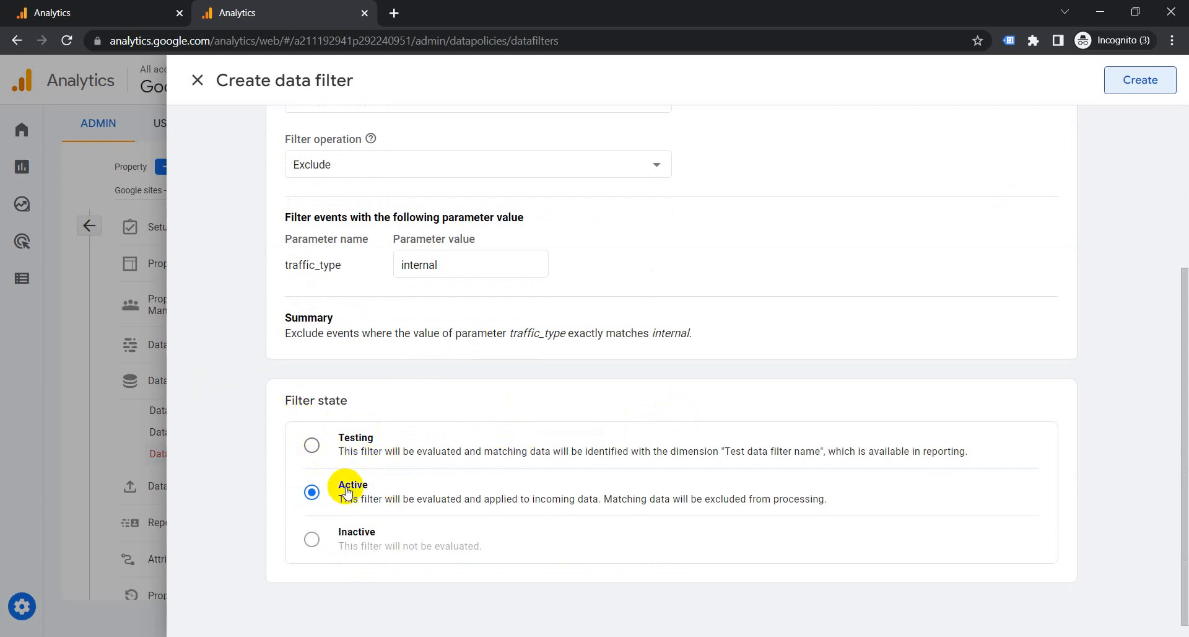
Create the Block Internal Traffic data filter, activate it without testing, and return to the data filter list.
{"action": "scroll", "coordinate": [427, 489], "scroll_direction": "up", "scroll_amount": 4}
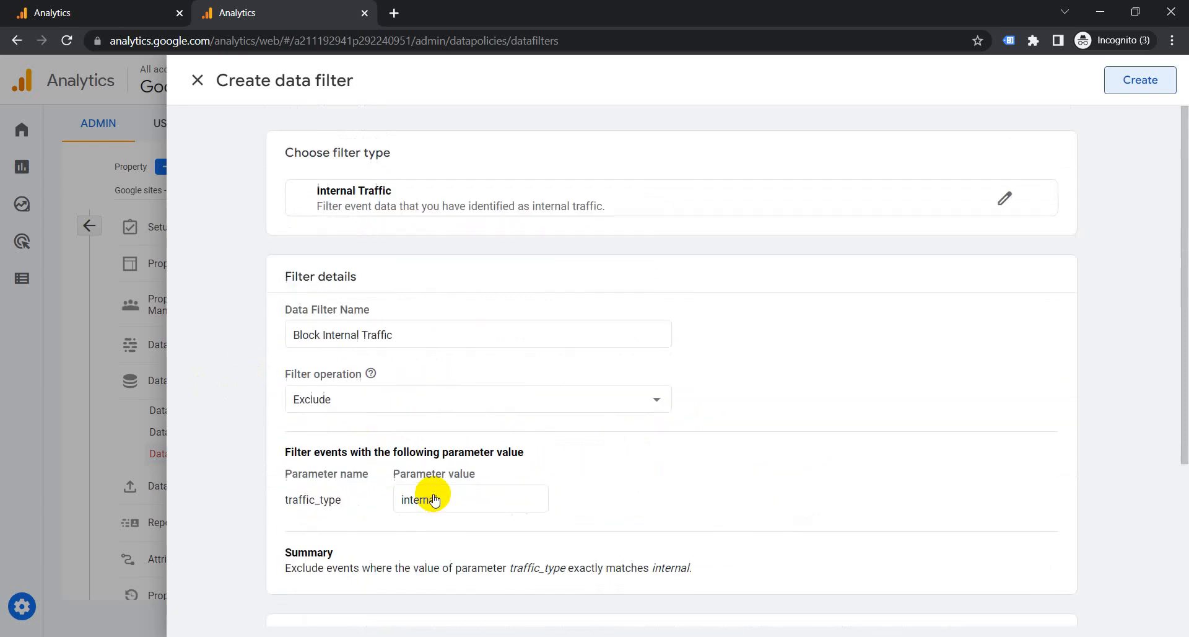
{"action": "left_click", "coordinate": [1144, 71]}
{"action": "left_click", "coordinate": [770, 395]}
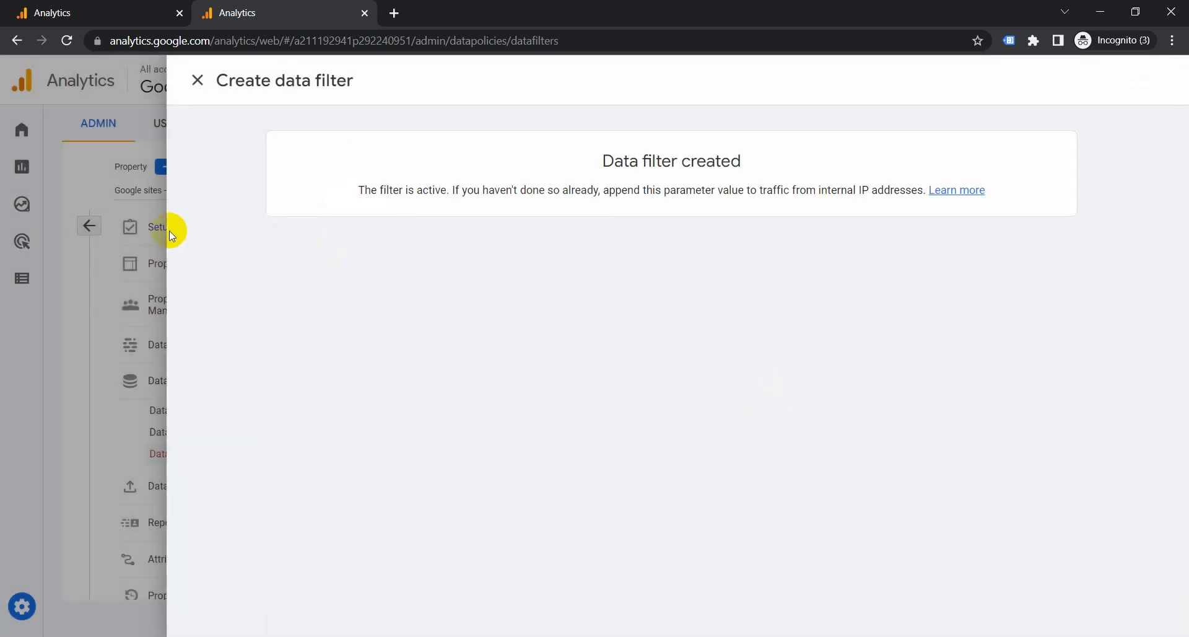
{"action": "left_click", "coordinate": [199, 80]}
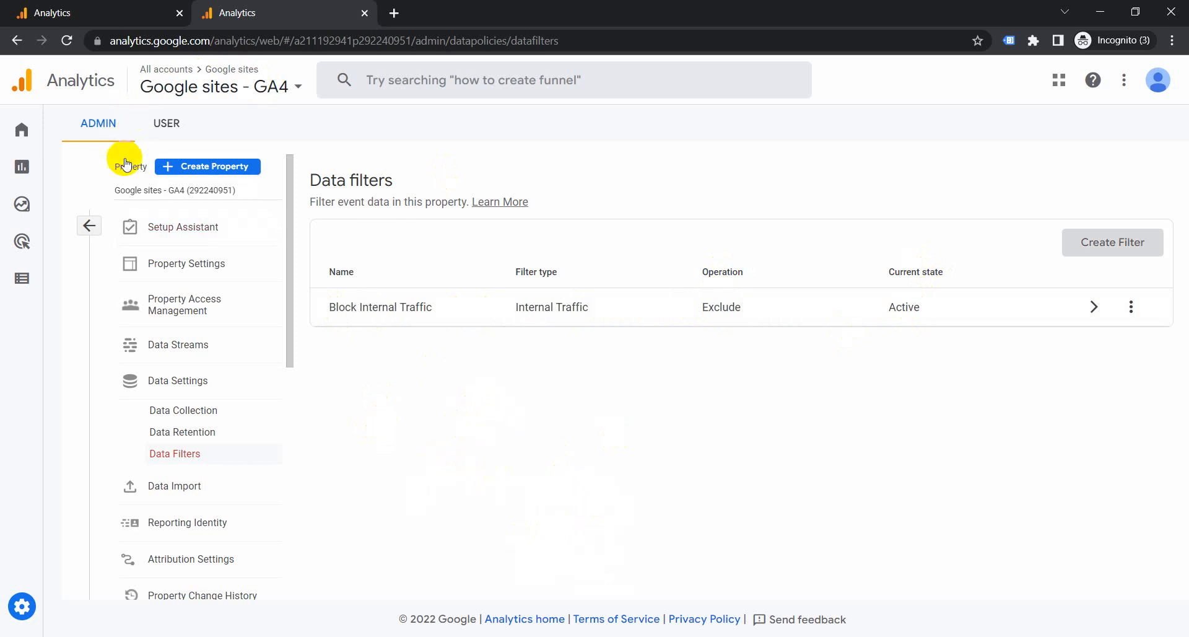
Switch back to the Universal Analytics "data" view and review its filter list.
{"action": "left_click", "coordinate": [106, 20]}
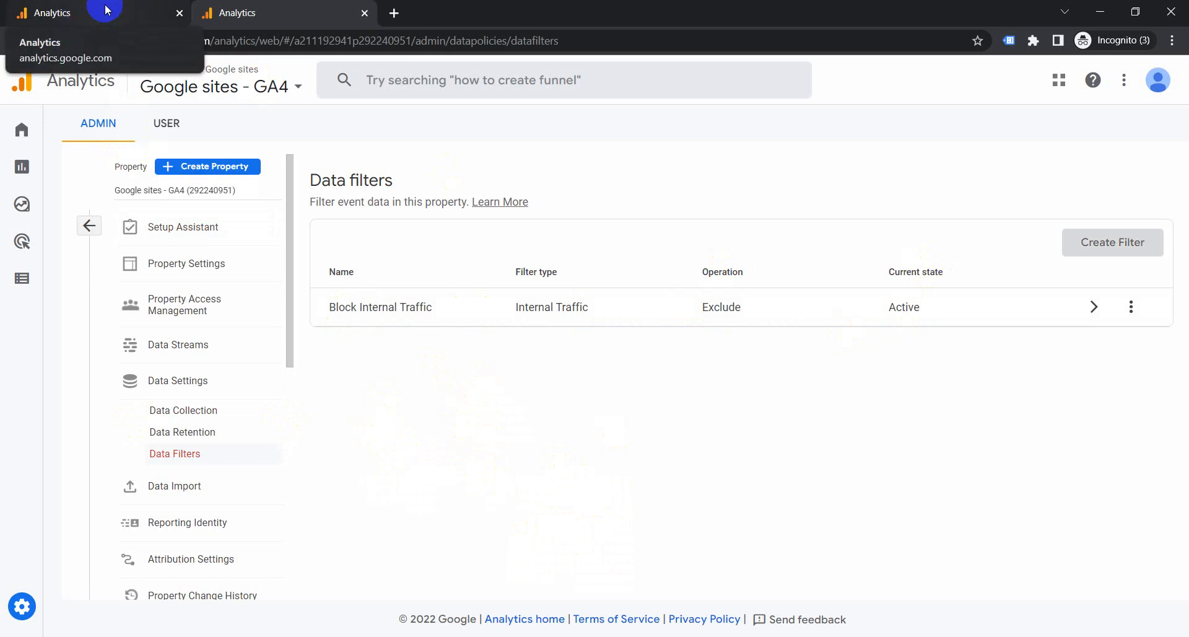
{"action": "left_click", "coordinate": [105, 10]}
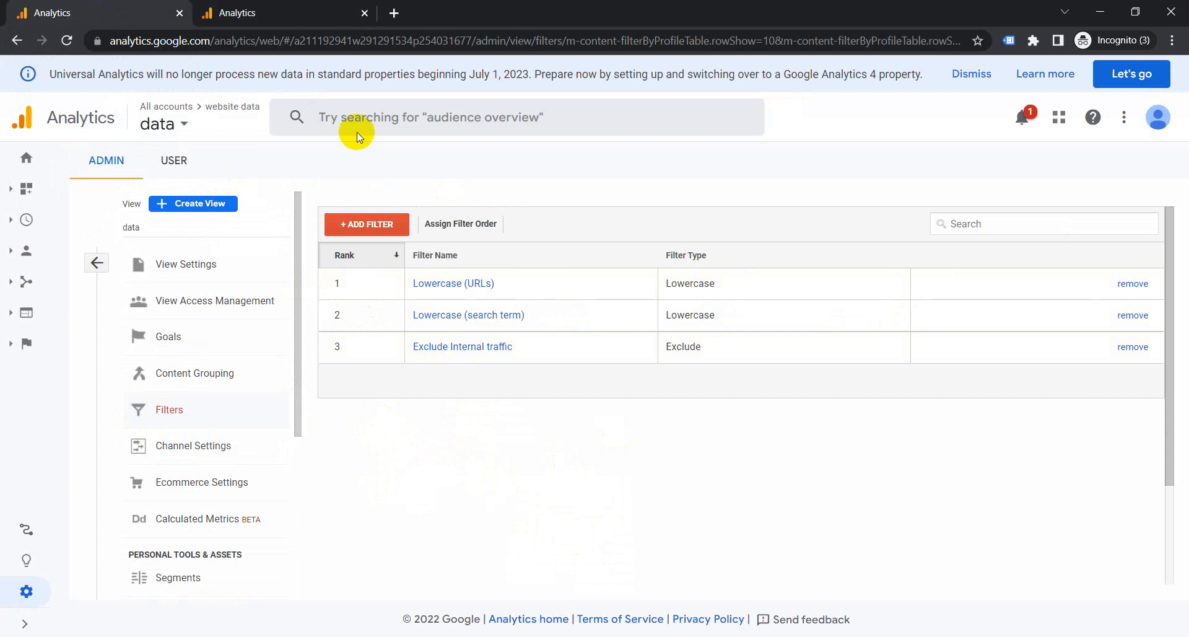
{"action": "left_click", "coordinate": [213, 8]}
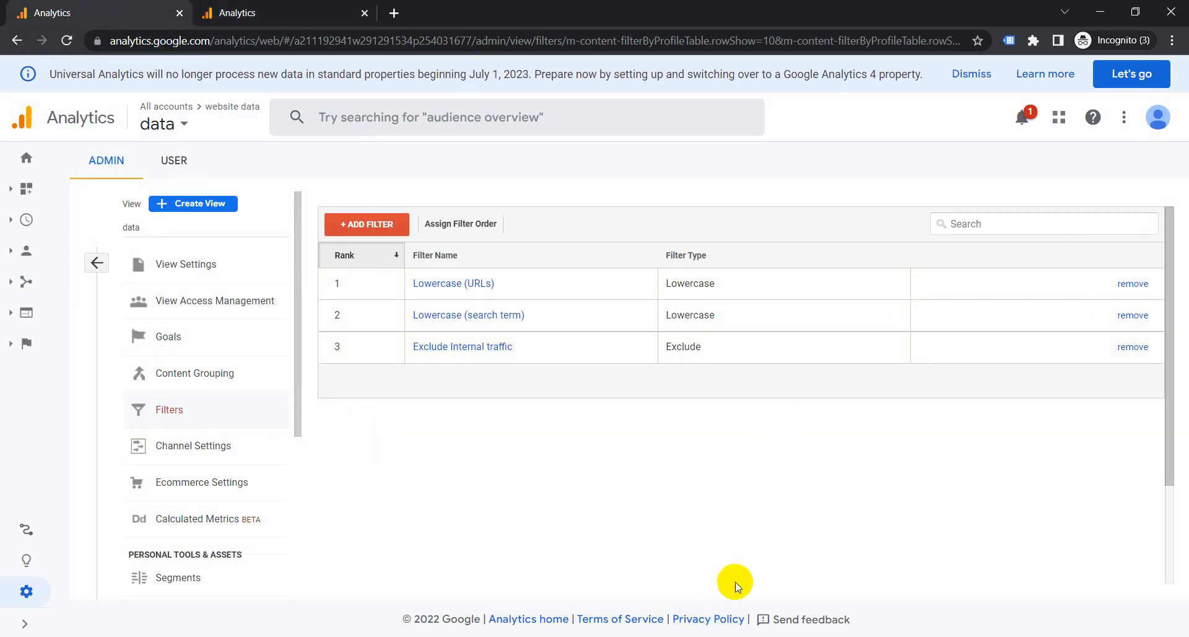